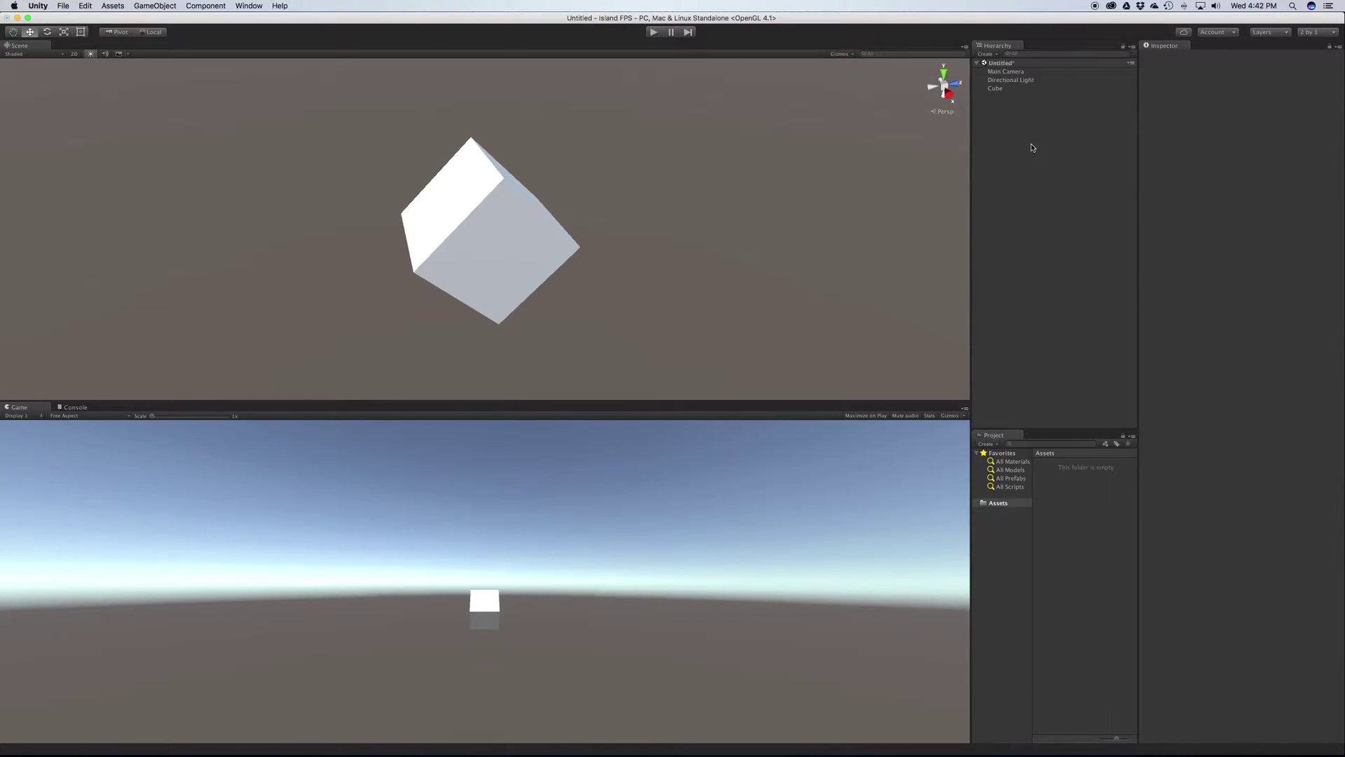
# Select the Cube and frame it in the Scene view with the Directional Light visible above.
pyautogui.click(1010, 91)
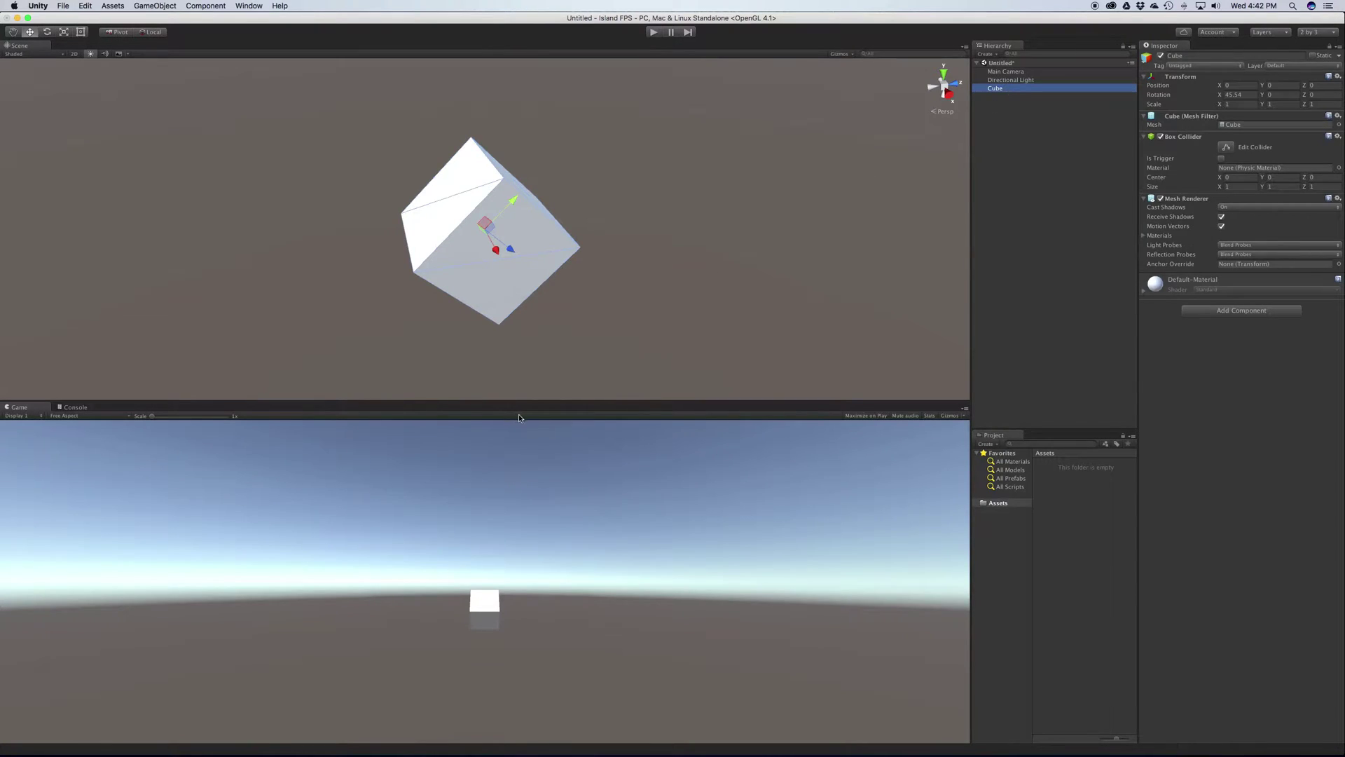
pyautogui.moveTo(684, 248); pyautogui.dragTo(562, 497, button='middle')
pyautogui.scroll(-5, 646, 236)
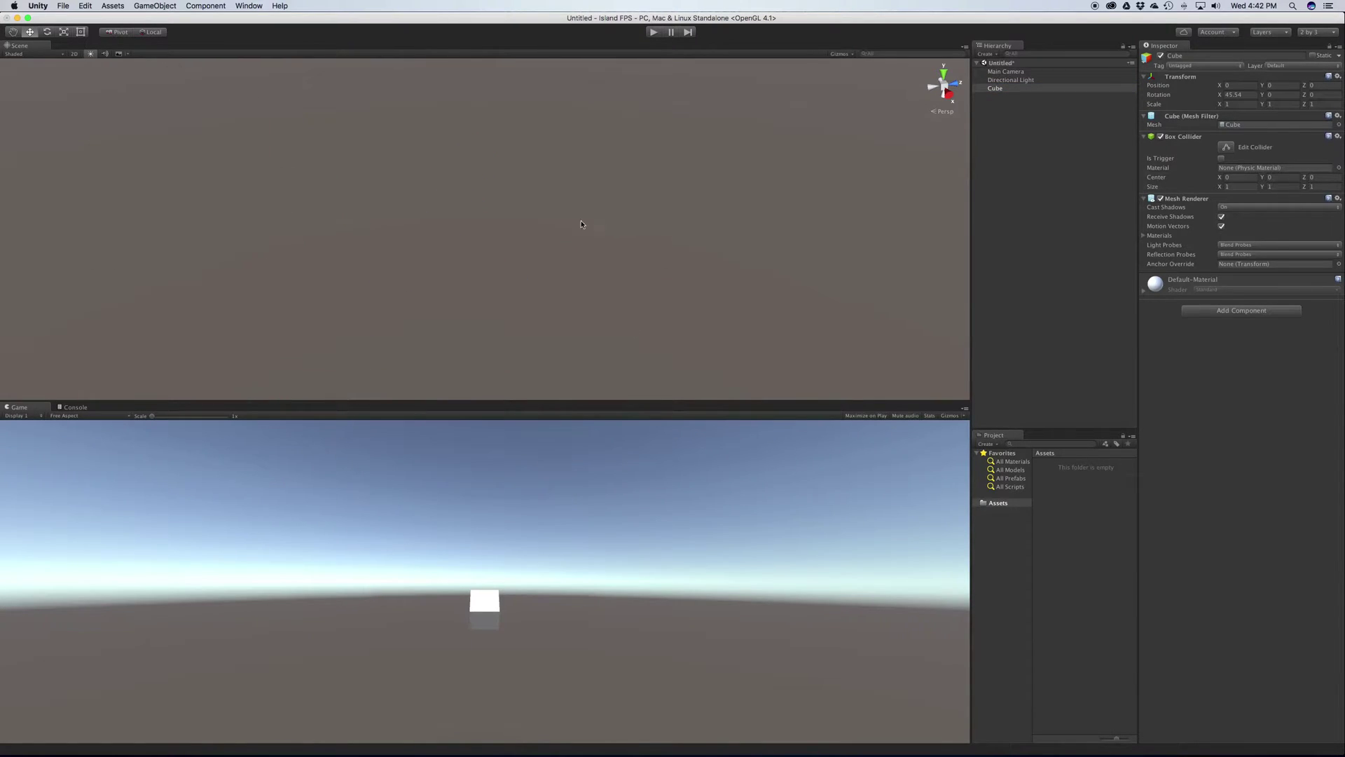
pyautogui.scroll(3, 594, 251)
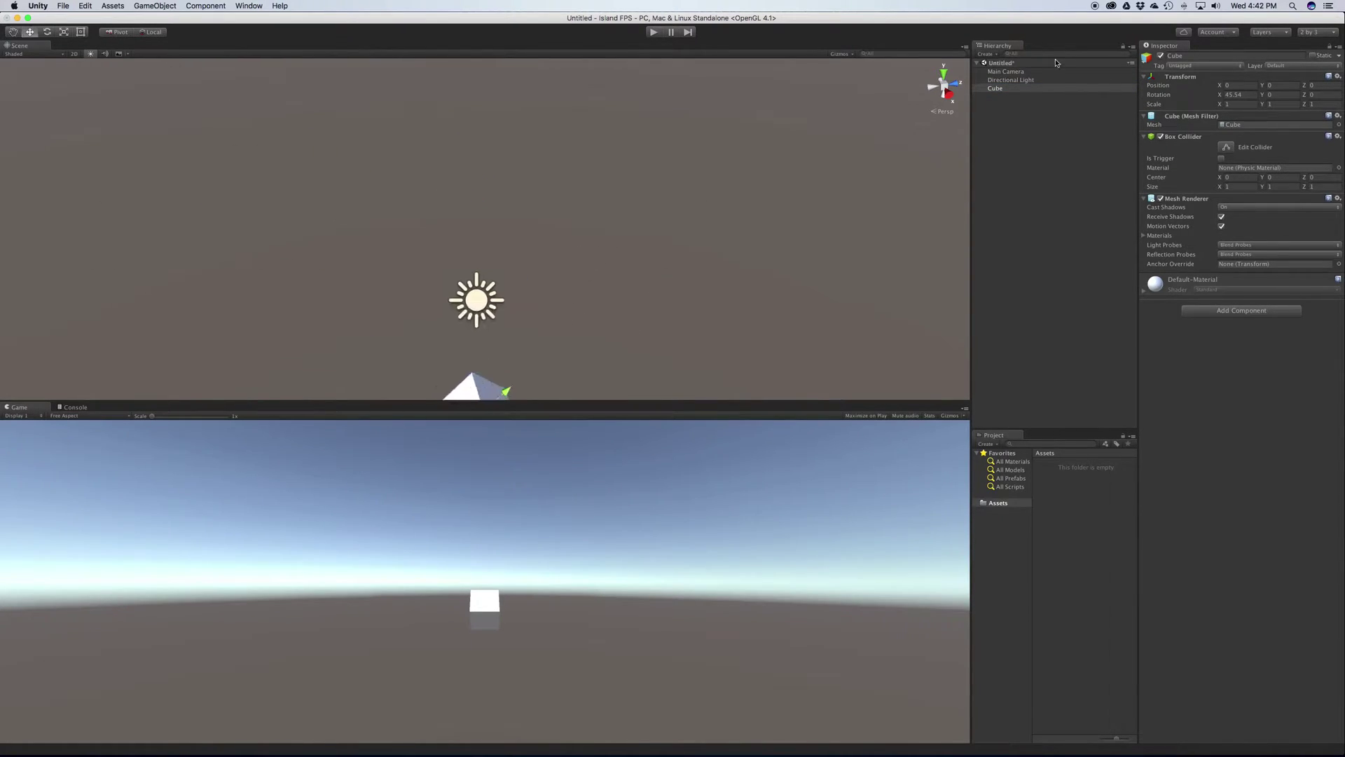
pyautogui.click(1013, 89)
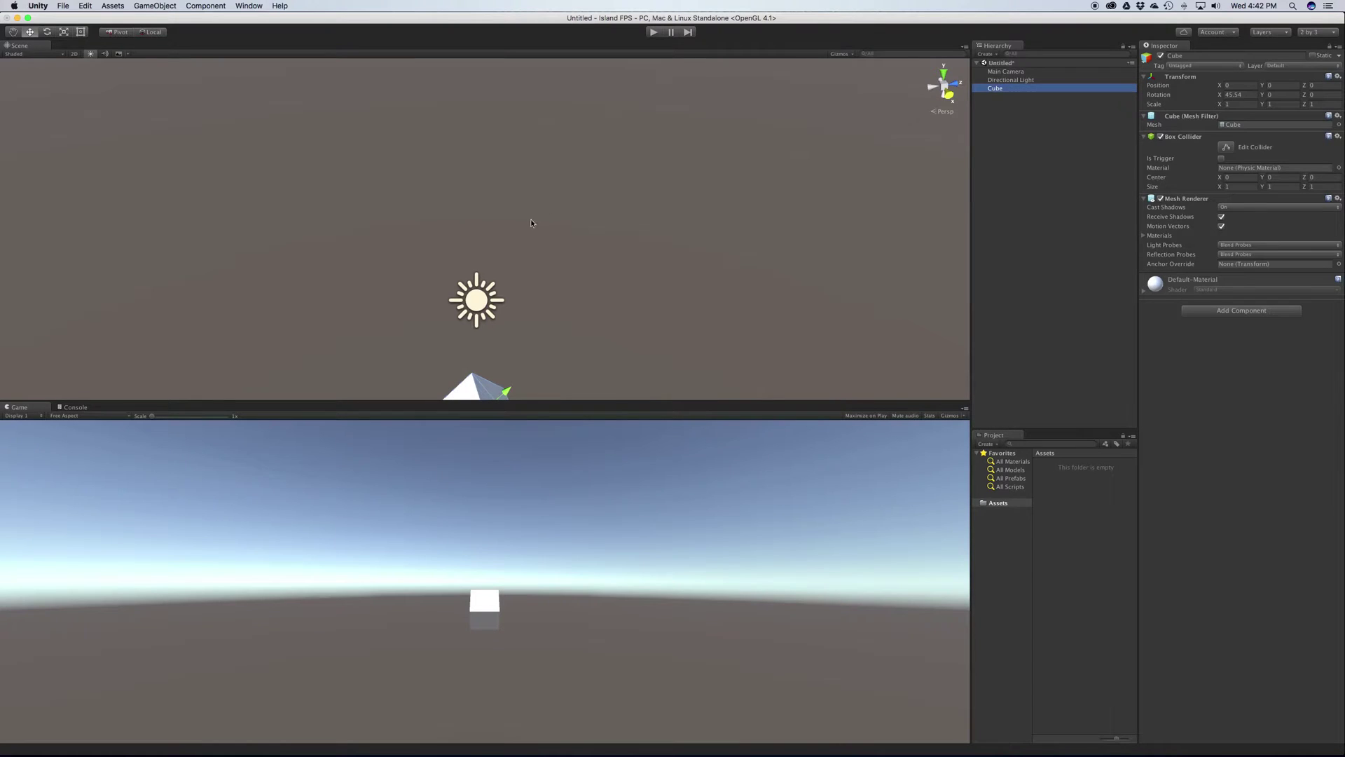
pyautogui.press('f')
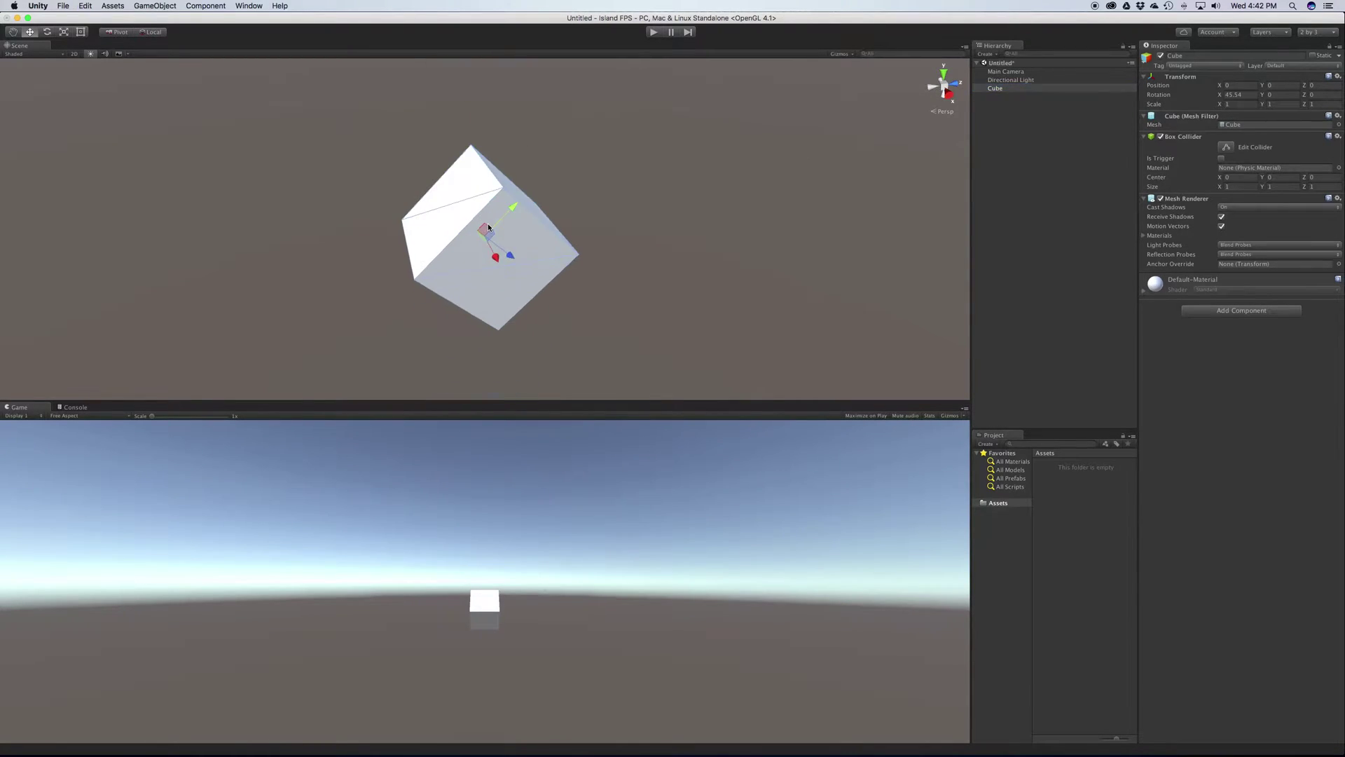
pyautogui.scroll(-5, 491, 224)
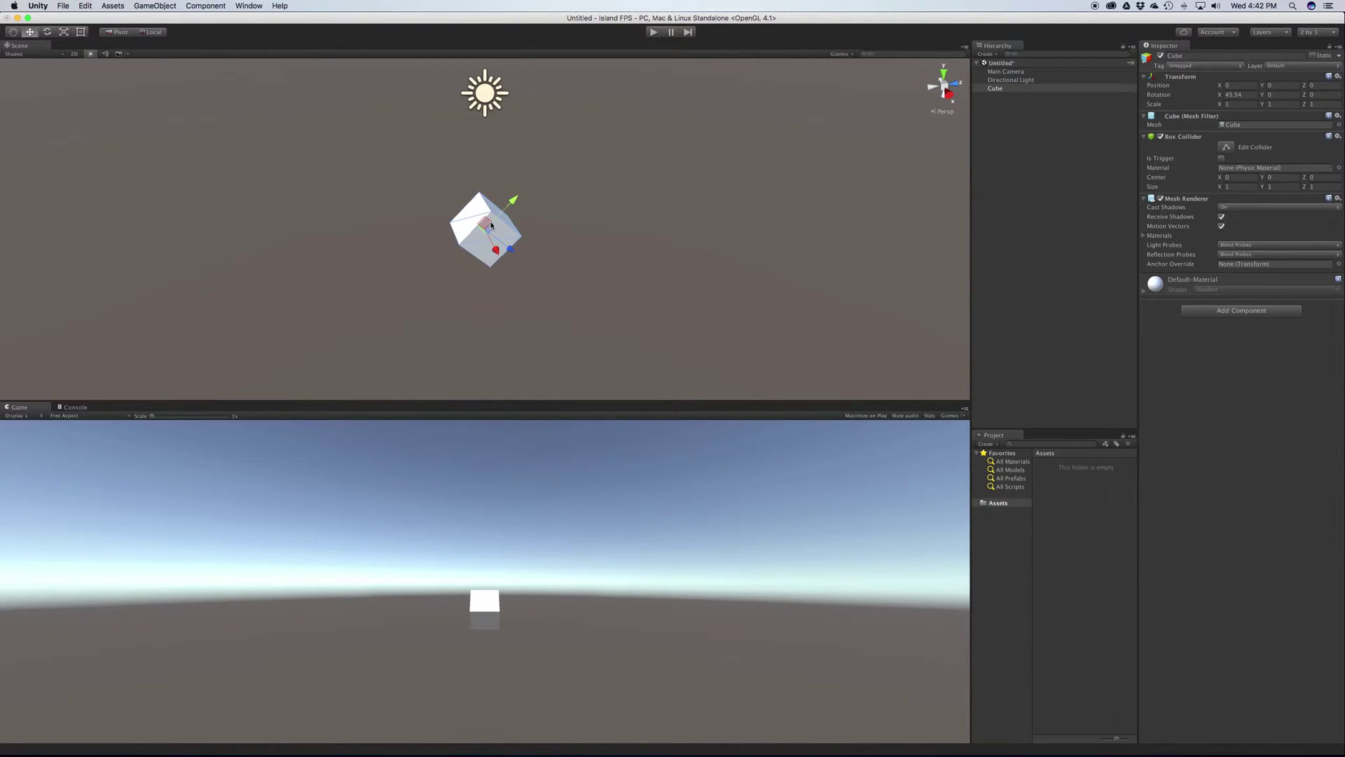
# Change the Cube's X rotation from 45.54 to 0, then reselect the Cube.
pyautogui.click(1237, 94)
pyautogui.write('0')
pyautogui.press('Tab')
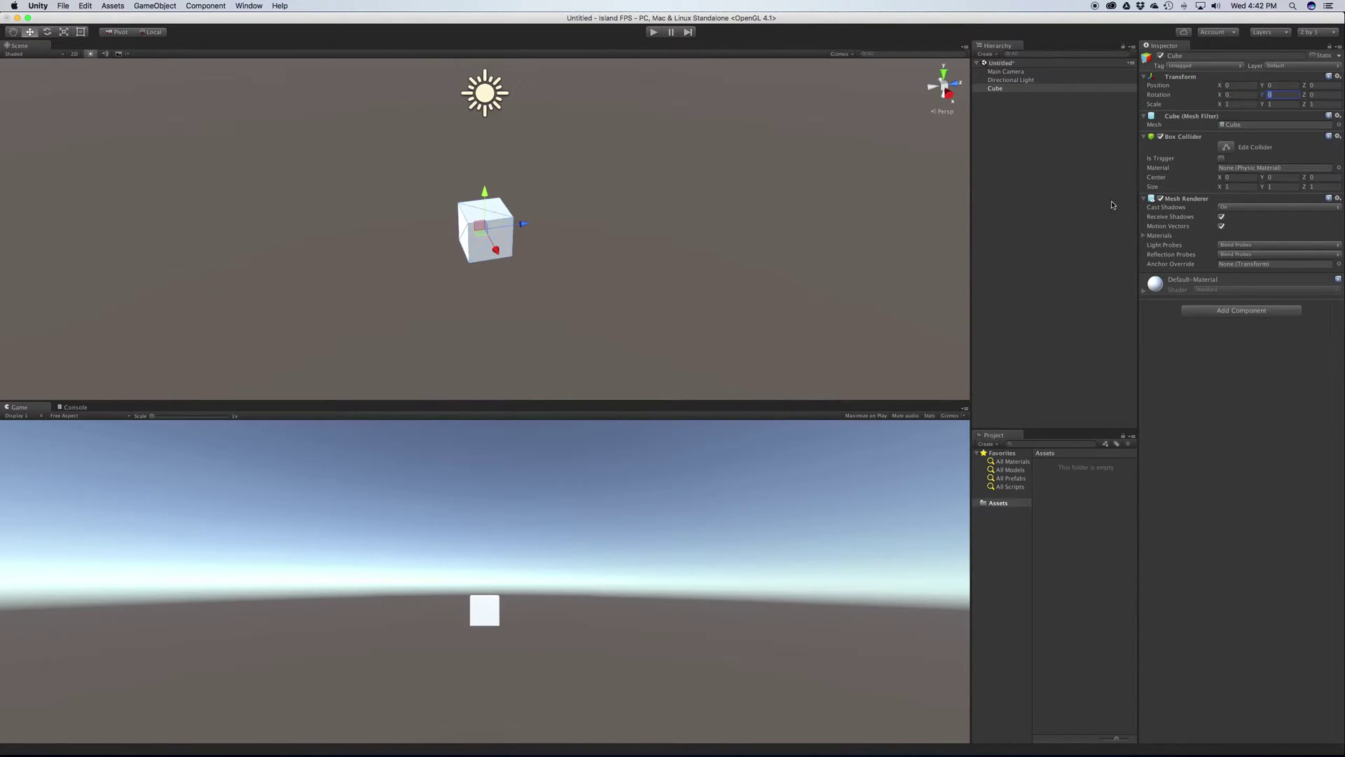
pyautogui.click(1112, 203)
pyautogui.click(993, 90)
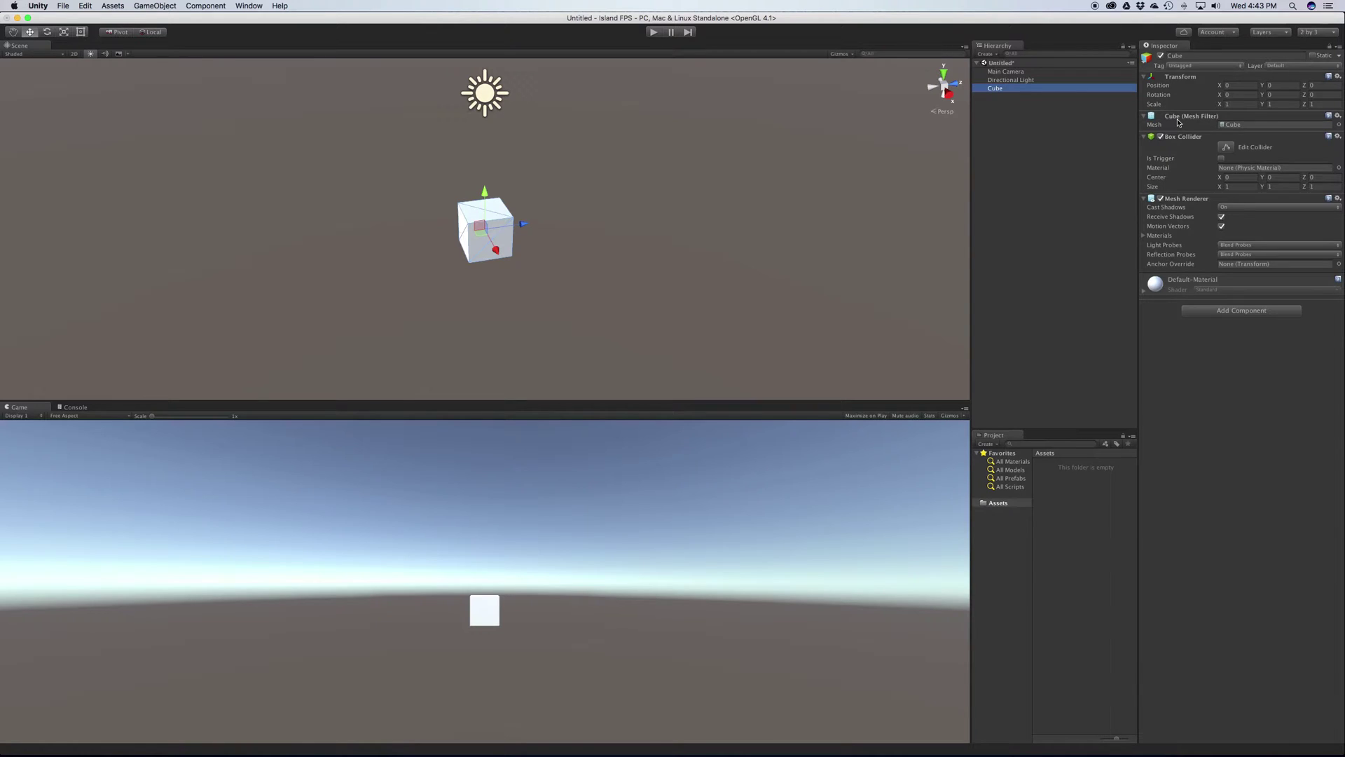
pyautogui.click(1238, 127)
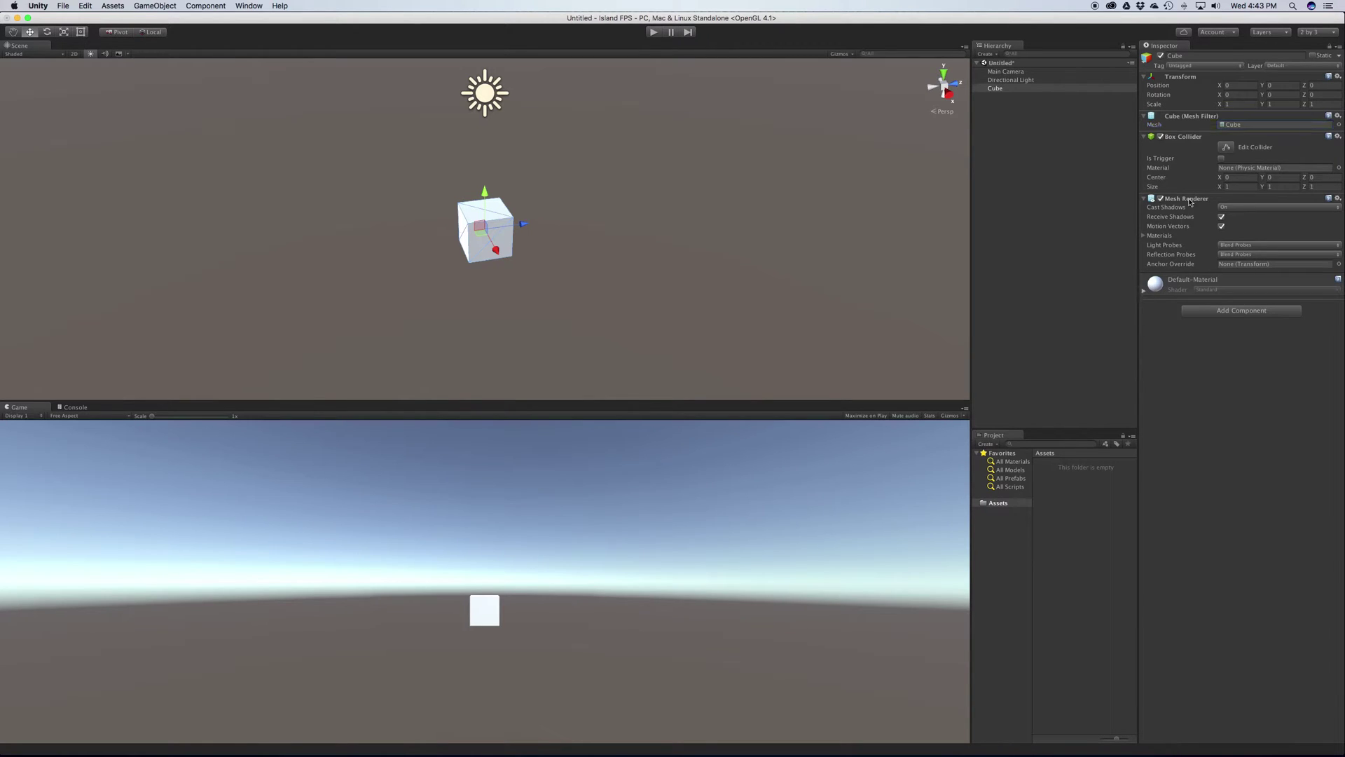
pyautogui.click(1145, 290)
pyautogui.click(1146, 292)
pyautogui.click(1160, 198)
pyautogui.click(1160, 199)
# Orbit around the Cube and drag its X arrow to shift it left to about X -0.26.
pyautogui.moveTo(852, 161); pyautogui.dragTo(810, 190, button='middle')
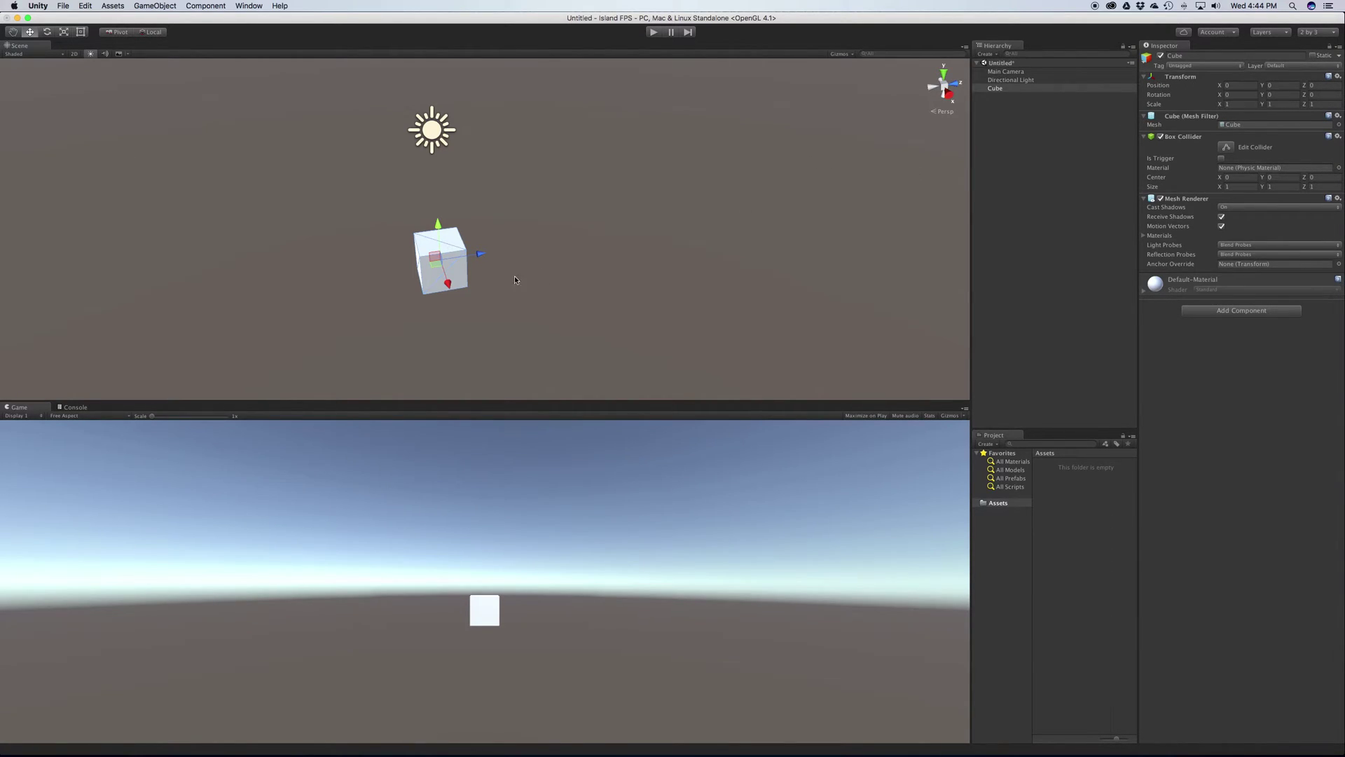
pyautogui.scroll(-5, 498, 272)
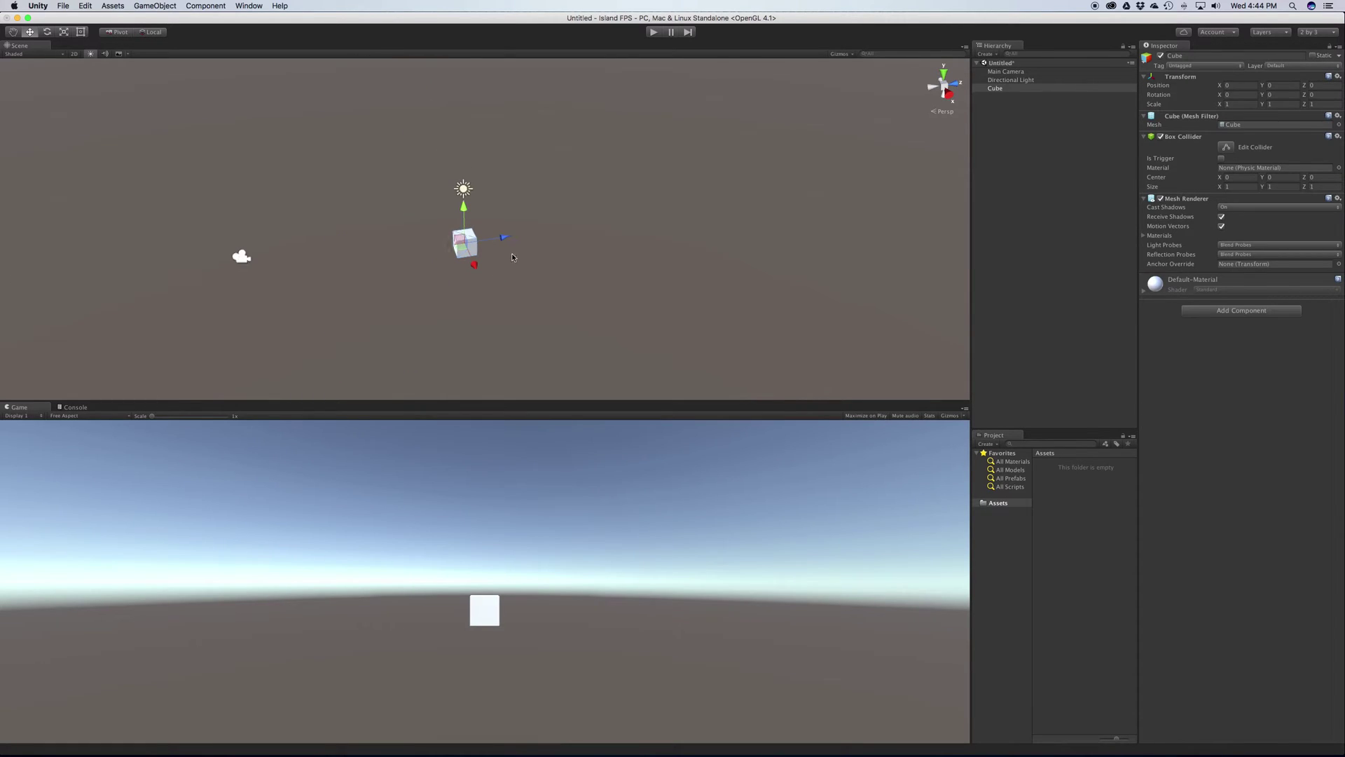
pyautogui.keyDown('alt'); pyautogui.moveTo(382, 291); pyautogui.dragTo(621, 348); pyautogui.keyUp('alt')
pyautogui.scroll(4, 598, 340)
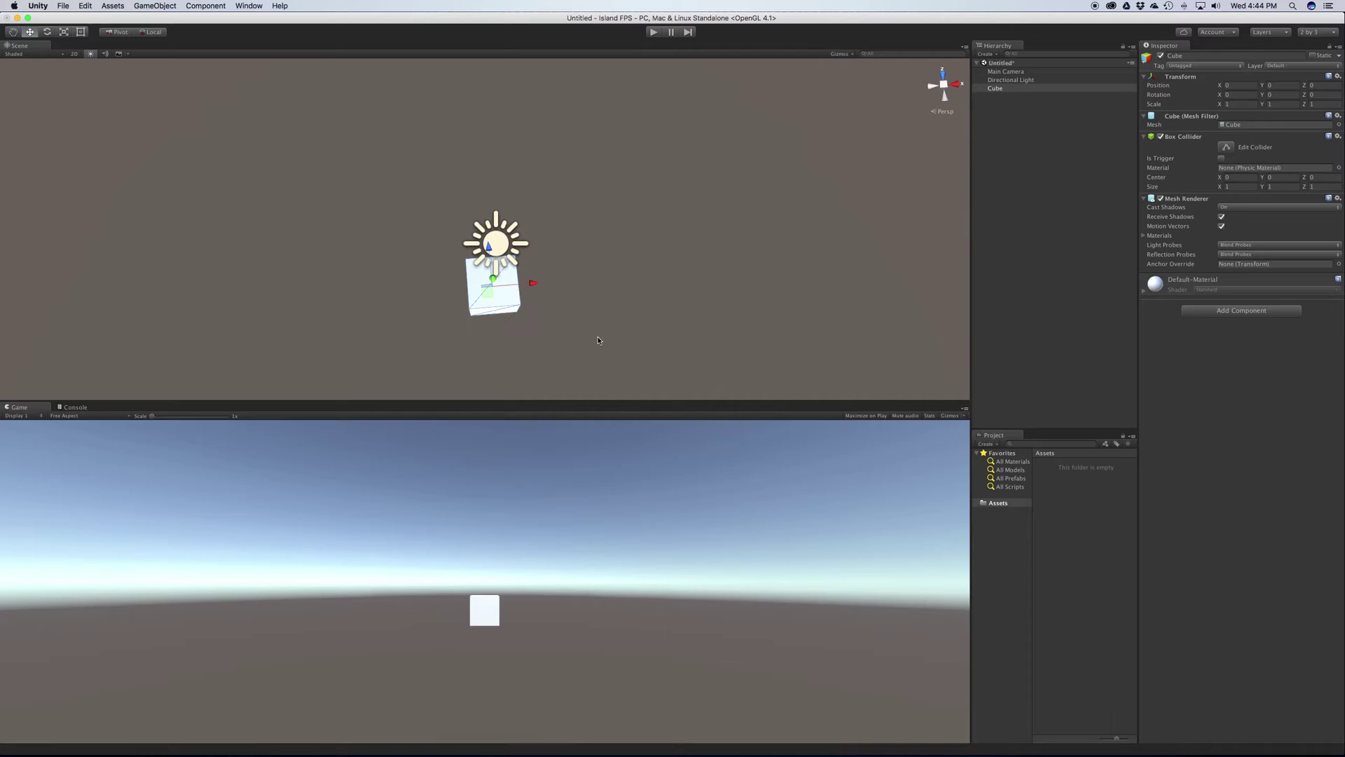
pyautogui.scroll(-1, 598, 341)
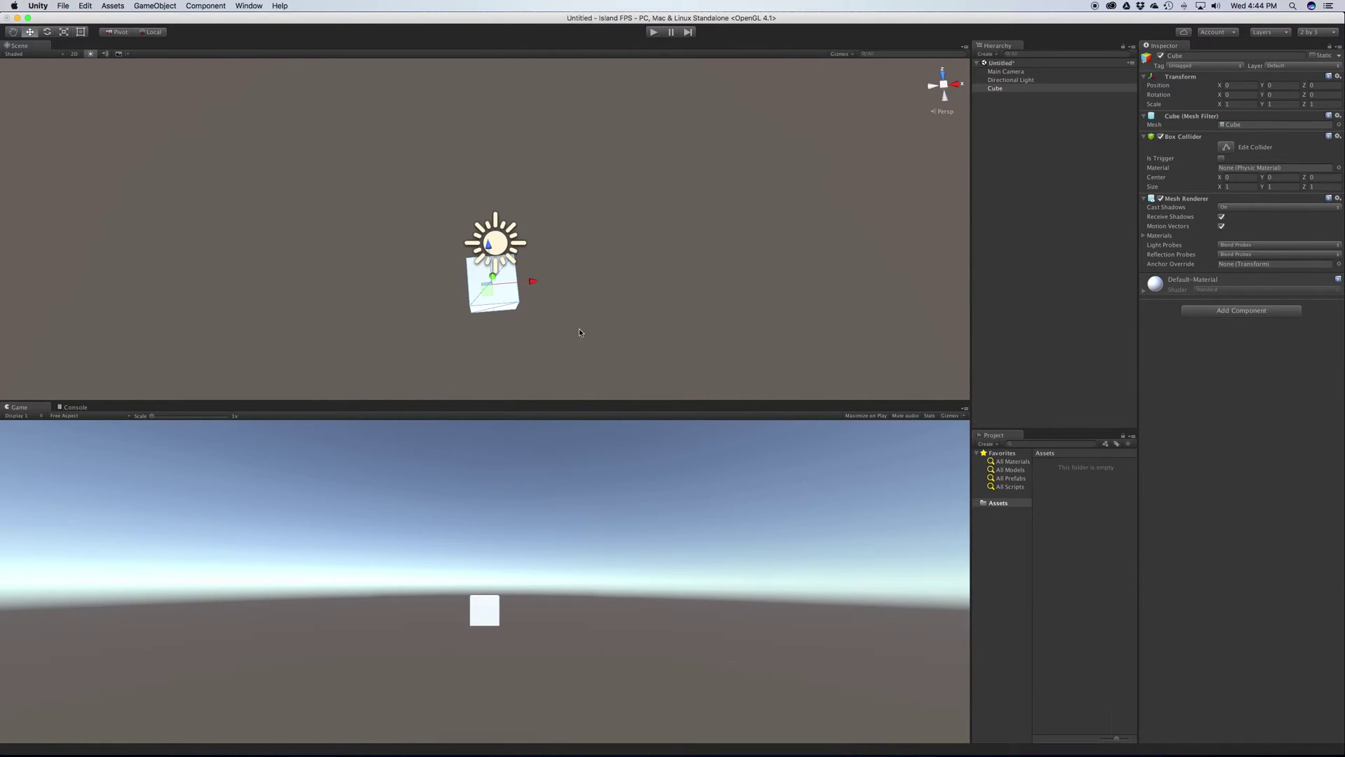
pyautogui.scroll(3, 603, 323)
pyautogui.scroll(-3, 627, 313)
pyautogui.moveTo(626, 313)
pyautogui.keyDown('alt'); pyautogui.mouseDown()
pyautogui.moveTo(682, 292)
pyautogui.moveTo(640, 316)
pyautogui.mouseUp(); pyautogui.keyUp('alt')
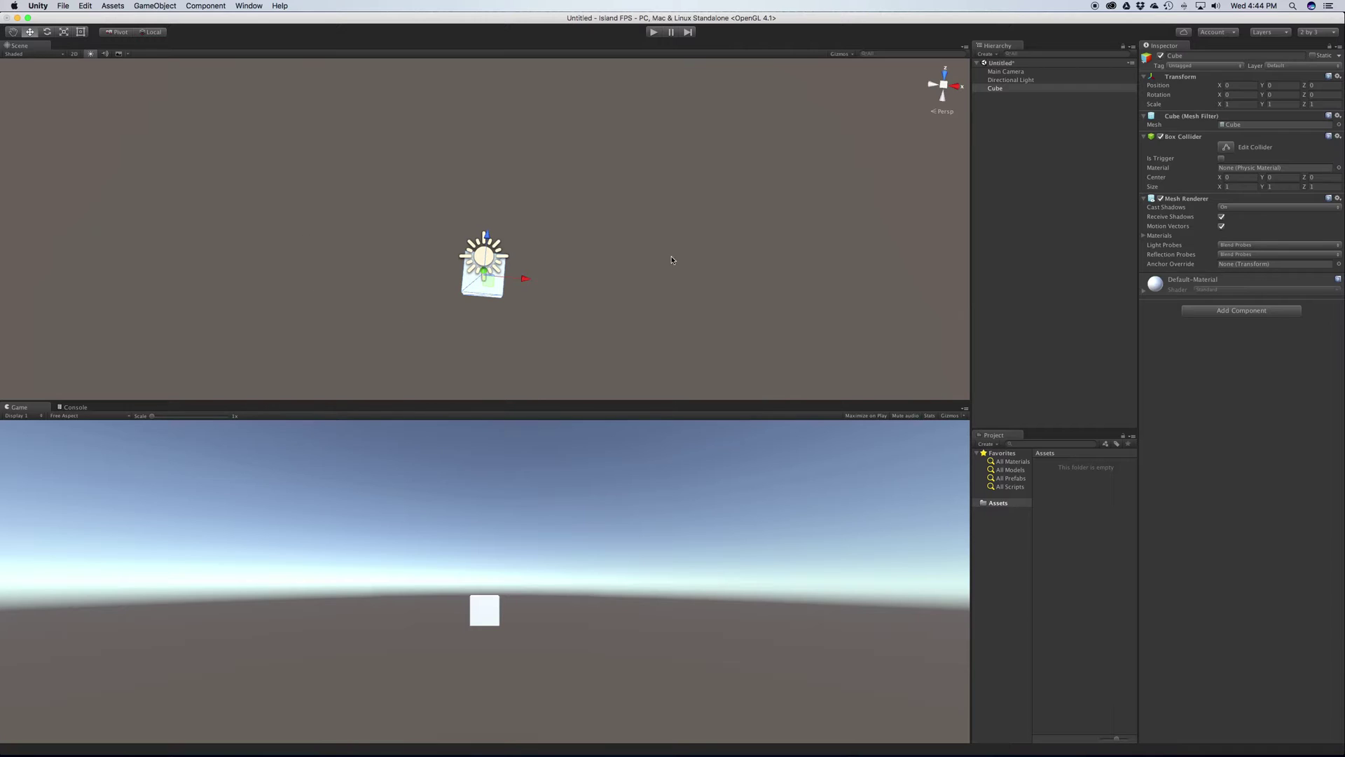
pyautogui.moveTo(672, 259)
pyautogui.keyDown('alt'); pyautogui.mouseDown()
pyautogui.moveTo(708, 268)
pyautogui.moveTo(687, 274)
pyautogui.mouseUp(); pyautogui.keyUp('alt')
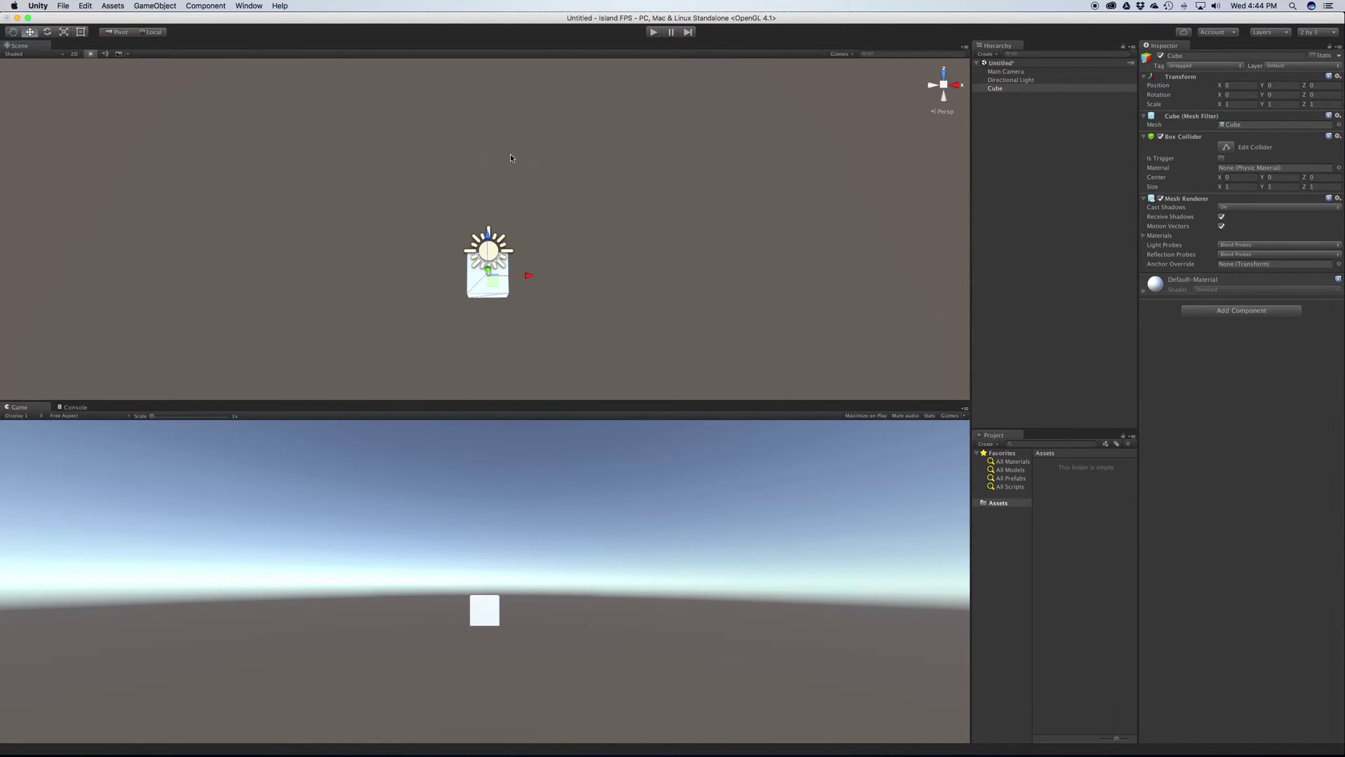
pyautogui.scroll(5, 602, 257)
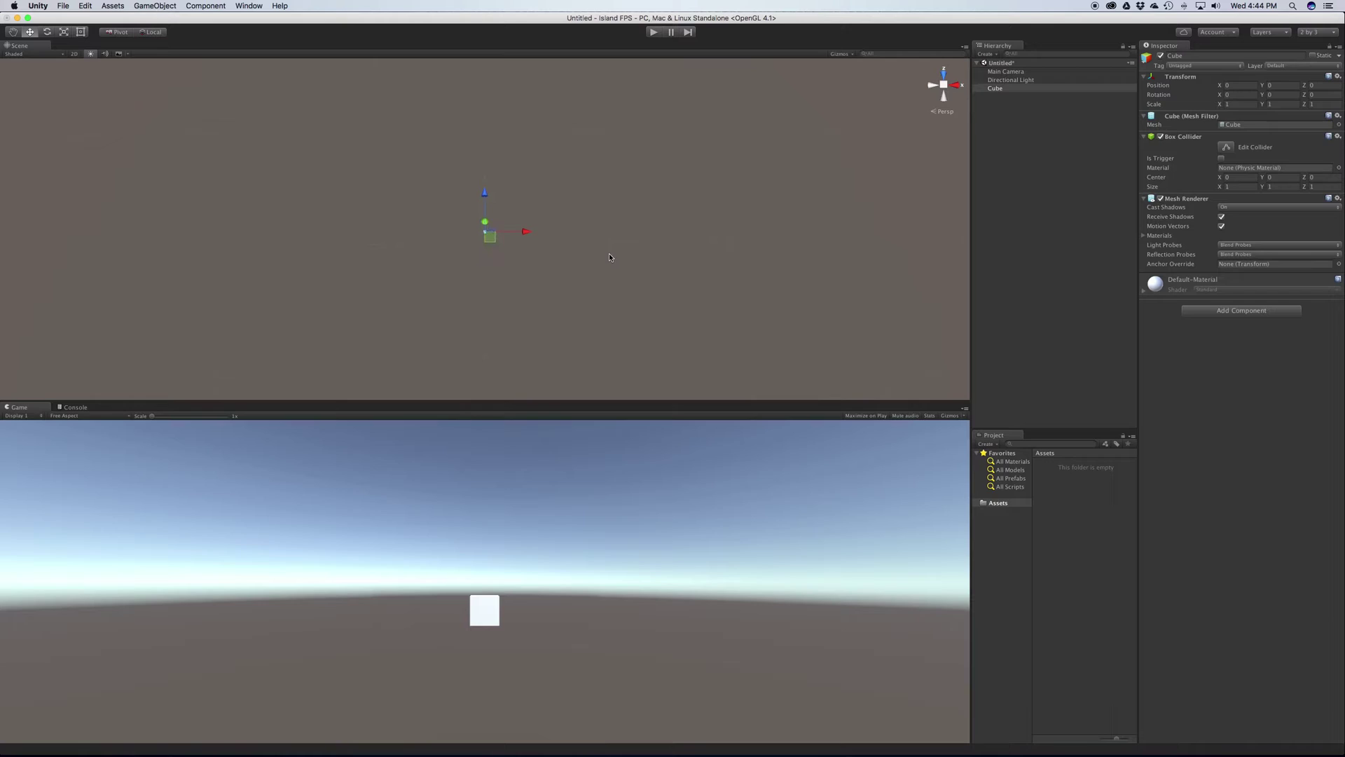
pyautogui.scroll(1, 610, 258)
pyautogui.scroll(-5, 497, 245)
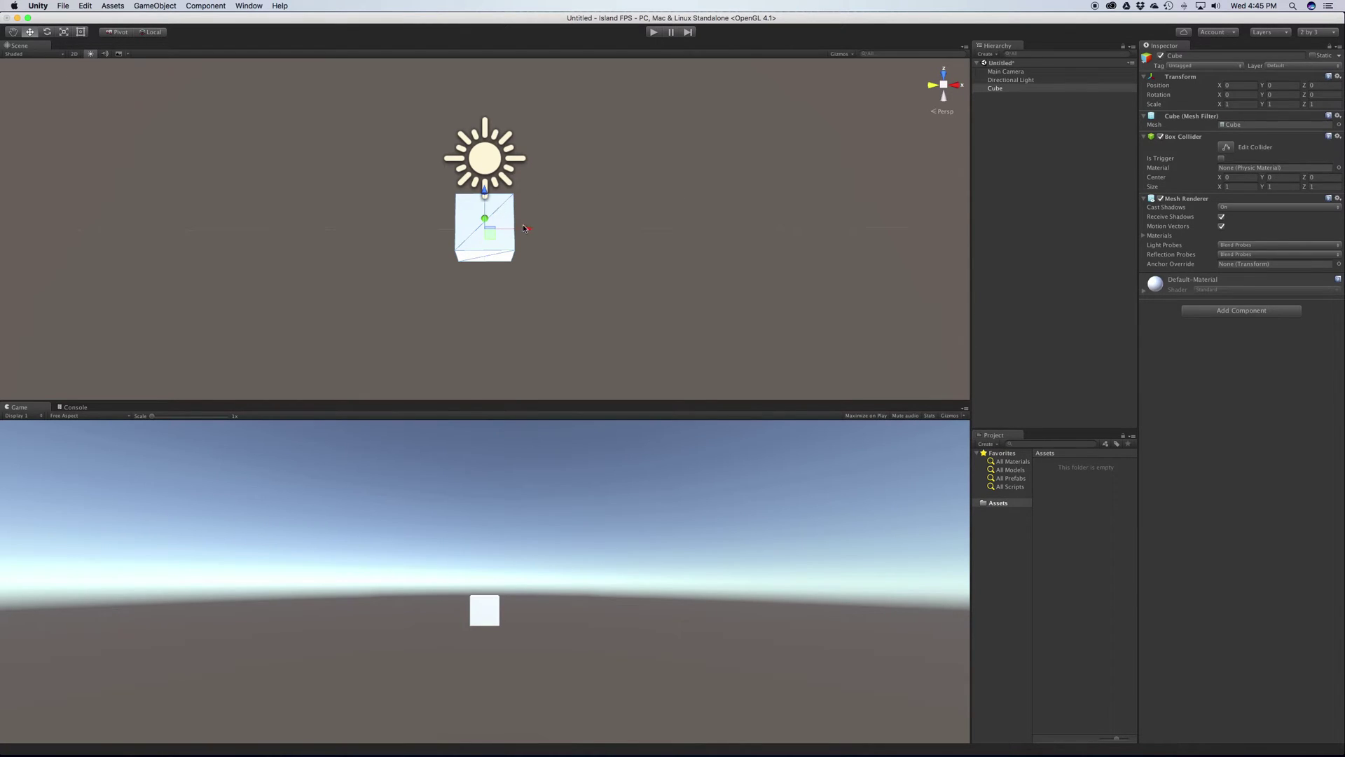
pyautogui.moveTo(525, 228)
pyautogui.mouseDown()
pyautogui.moveTo(581, 228)
pyautogui.moveTo(320, 228)
pyautogui.moveTo(702, 229)
pyautogui.moveTo(466, 229)
pyautogui.moveTo(512, 229)
pyautogui.mouseUp()
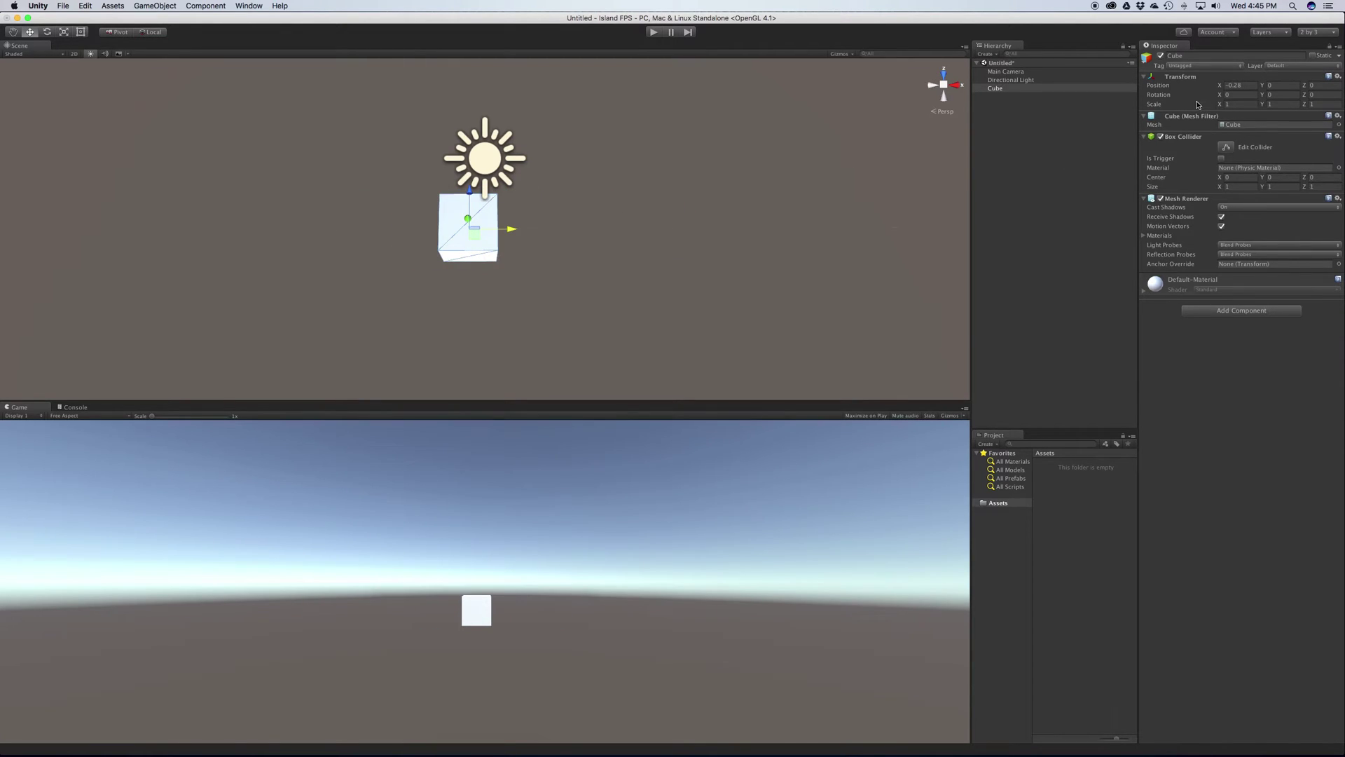
# Set the Cube's position to X 1, Y 1, Z 1 and view it from above.
pyautogui.click(1253, 85)
pyautogui.write('1')
pyautogui.press('Tab')
pyautogui.write('1')
pyautogui.press('Tab')
pyautogui.write('1')
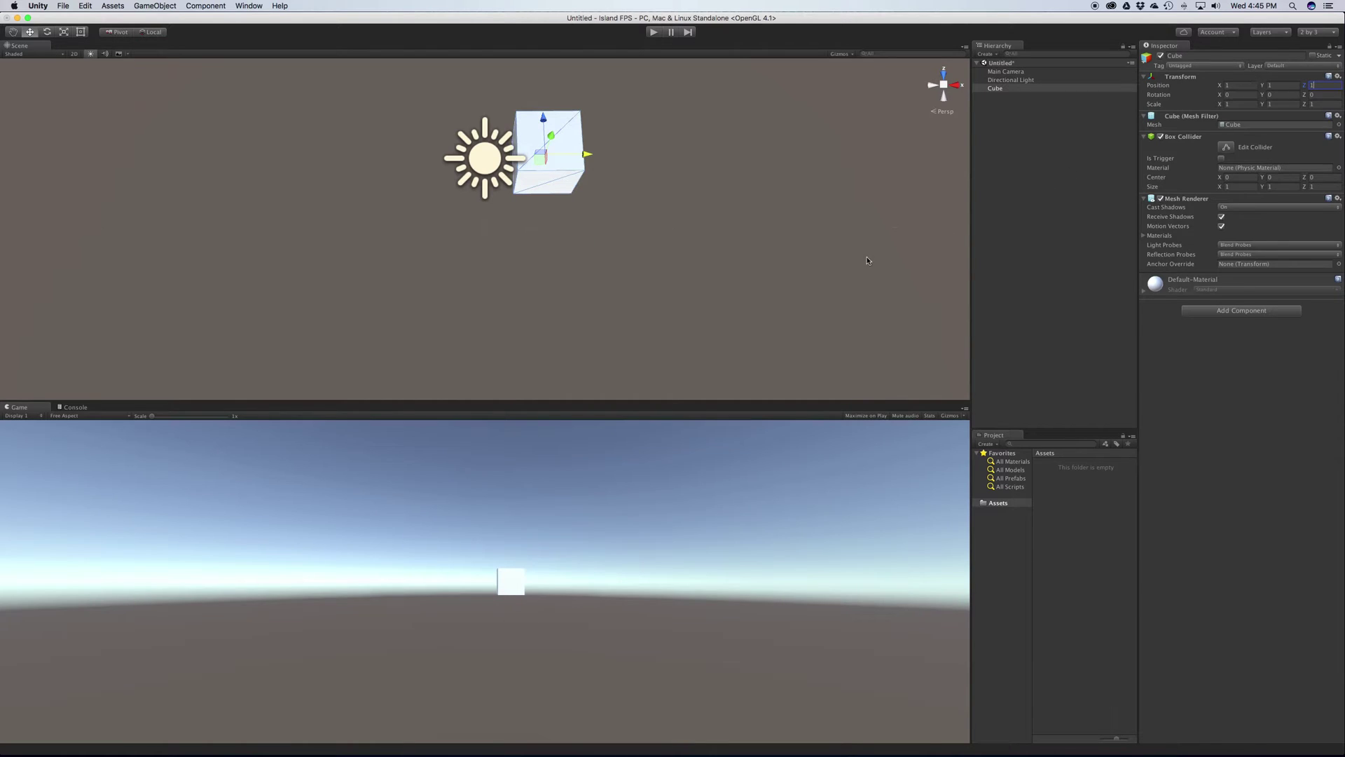
pyautogui.keyDown('alt'); pyautogui.moveTo(763, 270); pyautogui.dragTo(510, 263); pyautogui.keyUp('alt')
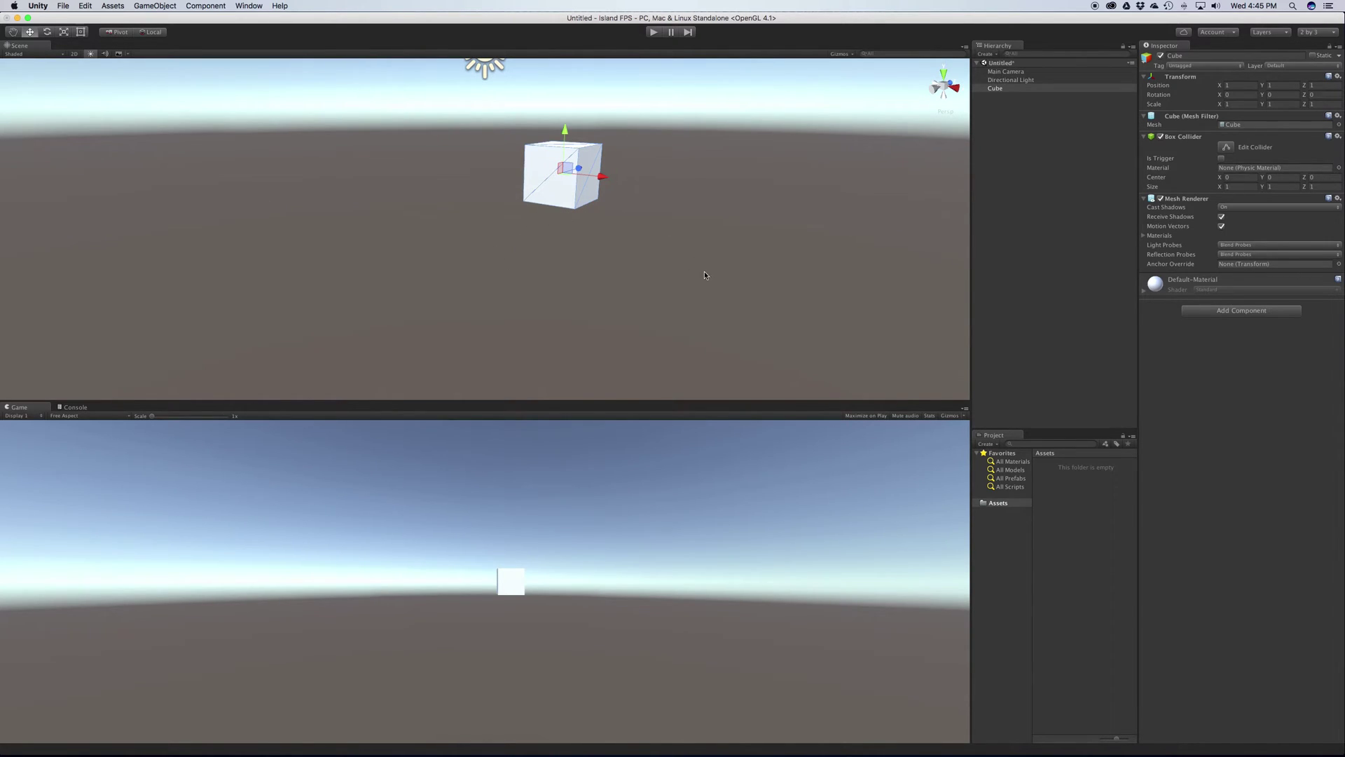
pyautogui.keyDown('alt'); pyautogui.moveTo(757, 105); pyautogui.dragTo(705, 275); pyautogui.keyUp('alt')
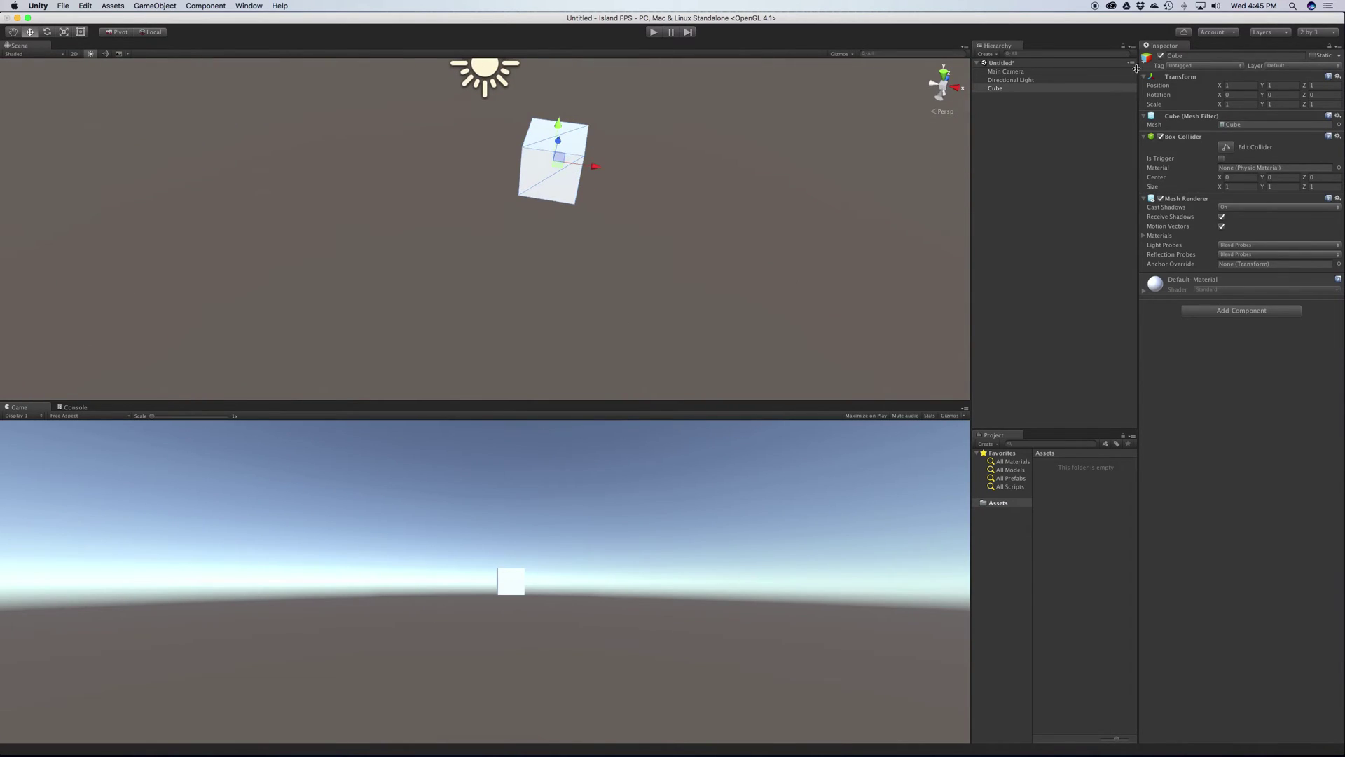
# Reset the Cube's position to the origin from the Transform gear menu.
pyautogui.click(1338, 75)
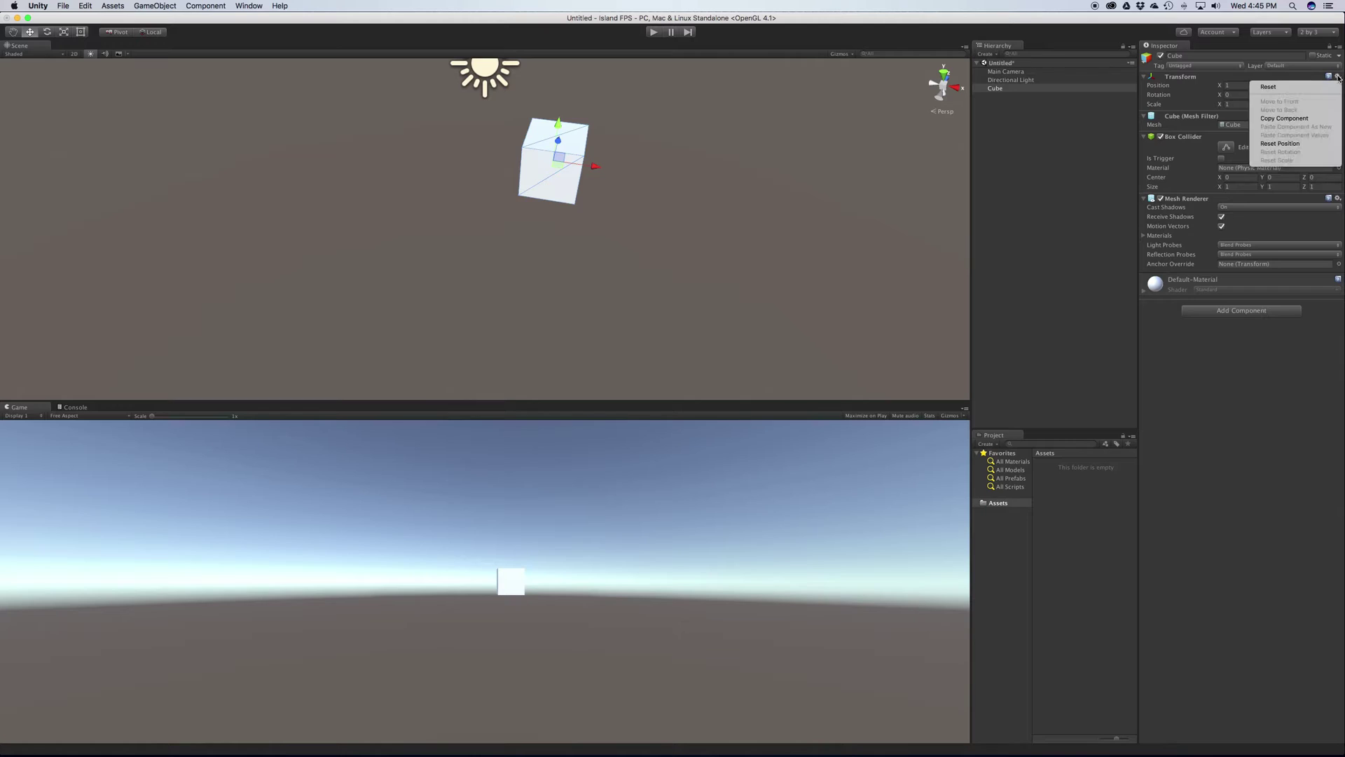
pyautogui.click(1312, 143)
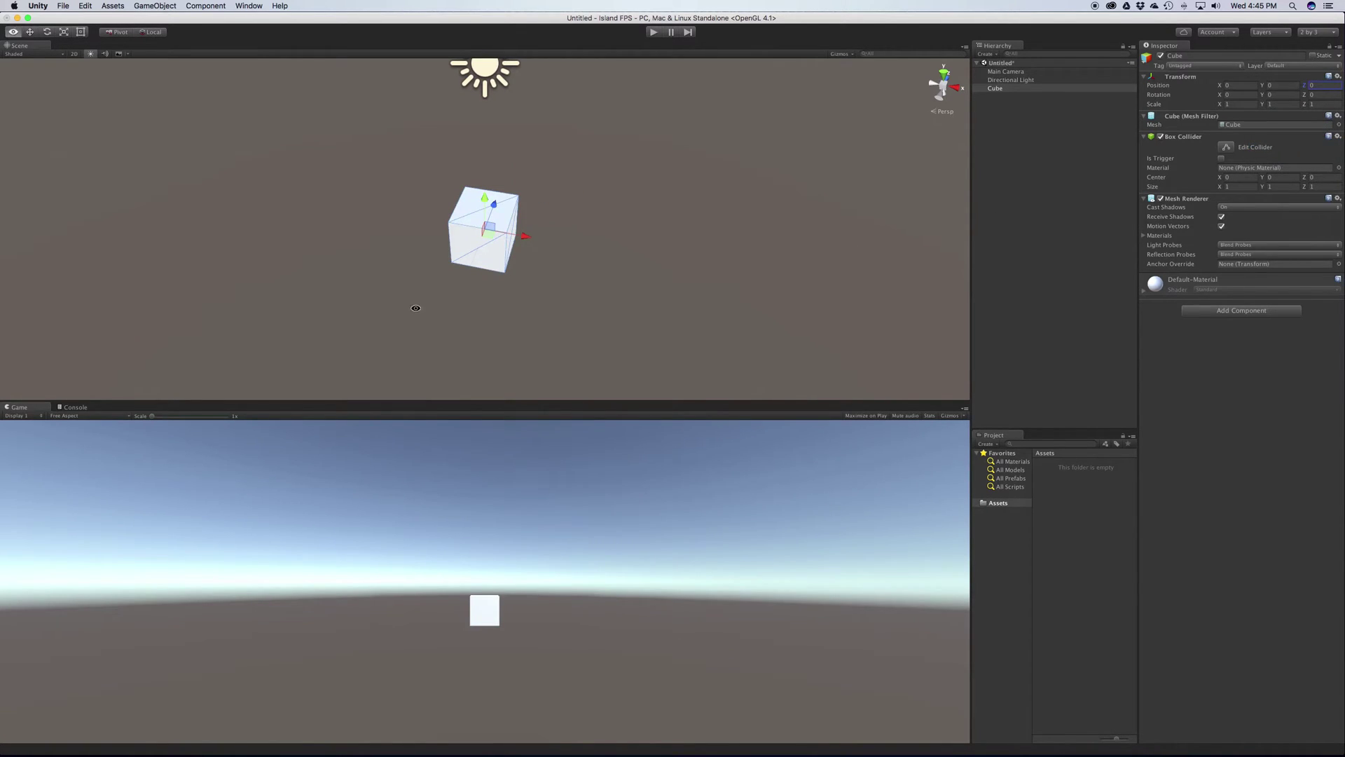
pyautogui.keyDown('alt'); pyautogui.moveTo(417, 304); pyautogui.dragTo(532, 257); pyautogui.keyUp('alt')
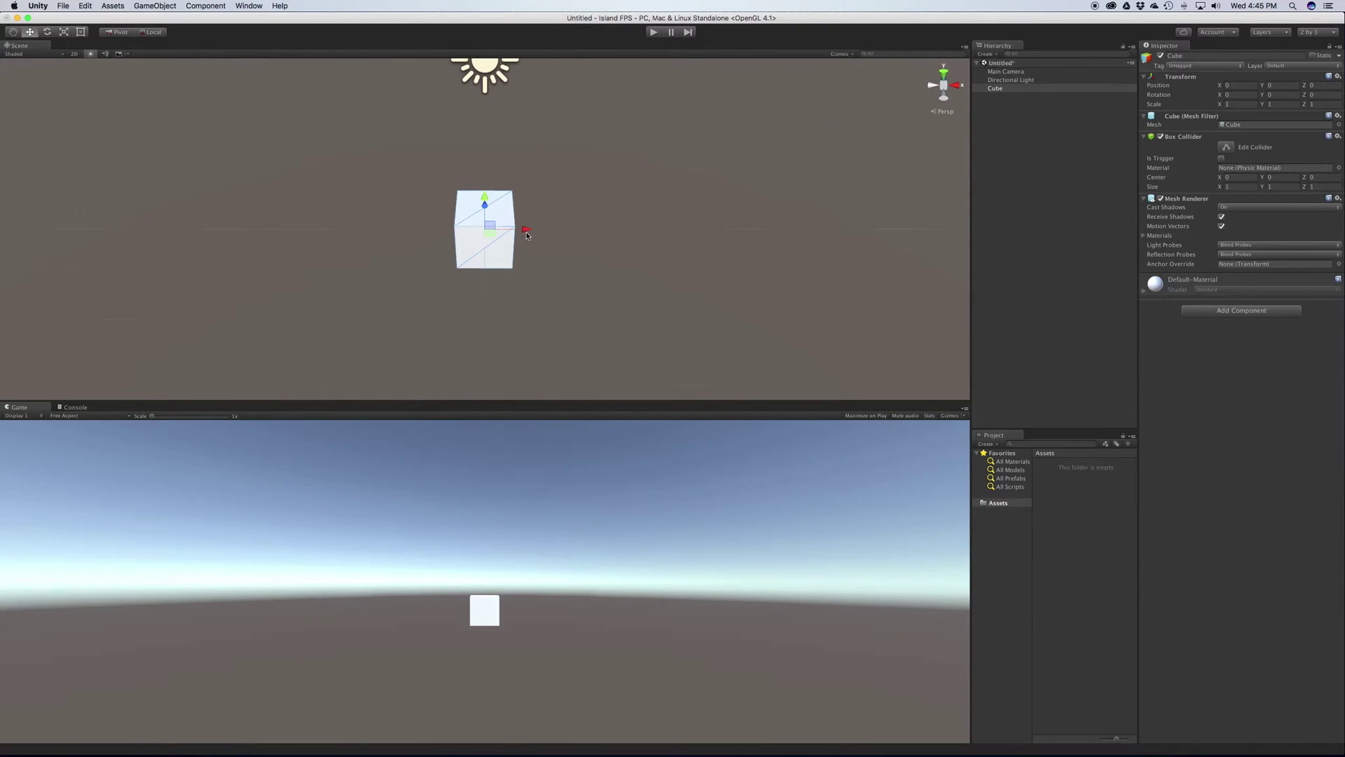
# Drag the Cube along X, Y and Z to roughly 1.76, 0.02, 0.819.
pyautogui.moveTo(524, 233); pyautogui.dragTo(477, 141)
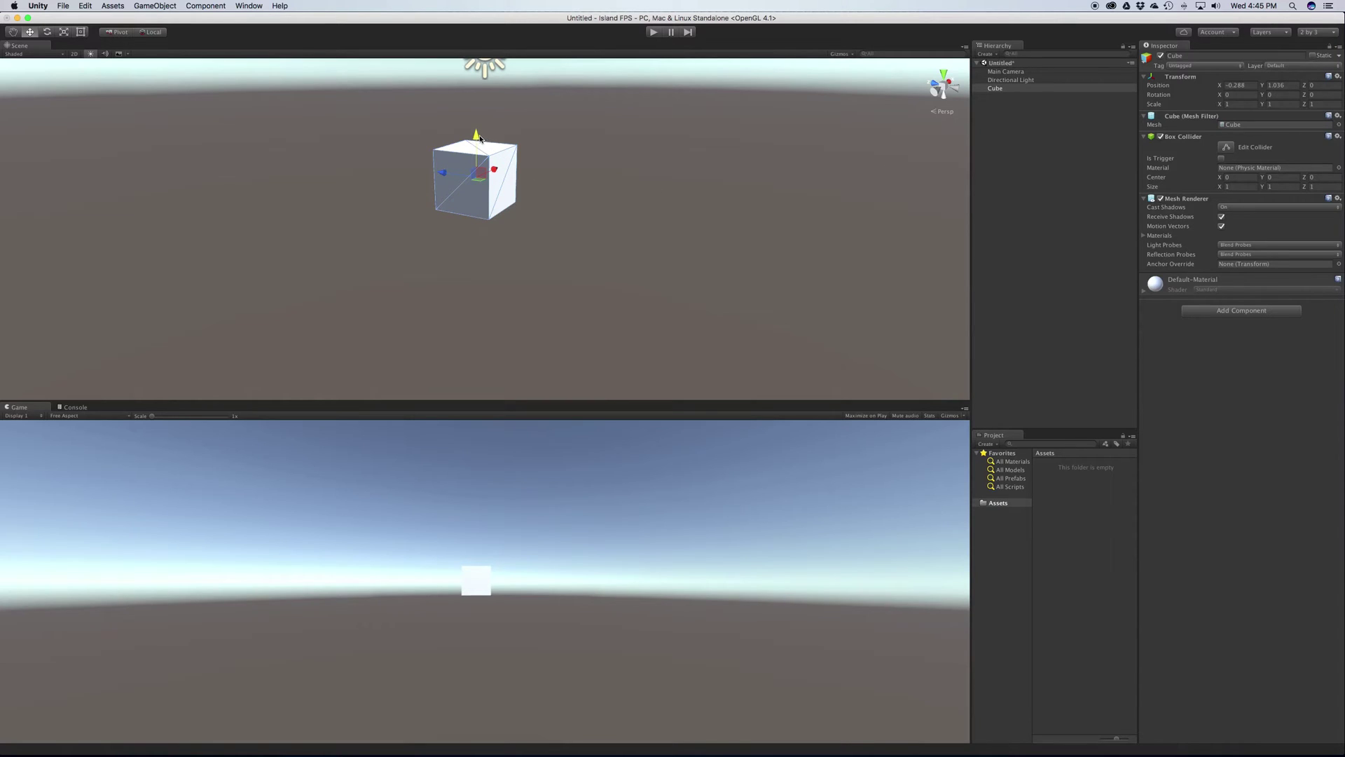
pyautogui.moveTo(479, 137); pyautogui.dragTo(380, 215)
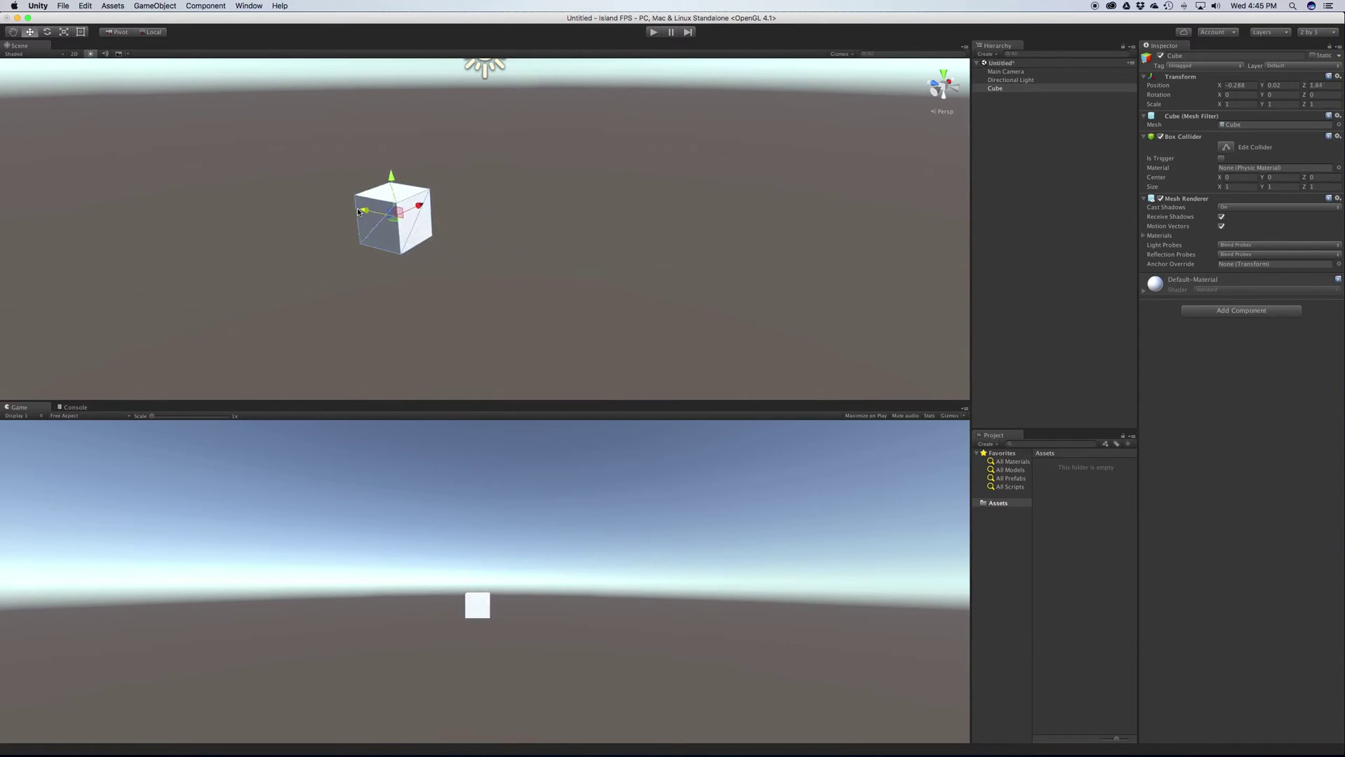
pyautogui.moveTo(361, 211); pyautogui.dragTo(404, 220)
pyautogui.keyDown('alt'); pyautogui.moveTo(595, 246); pyautogui.dragTo(421, 291); pyautogui.keyUp('alt')
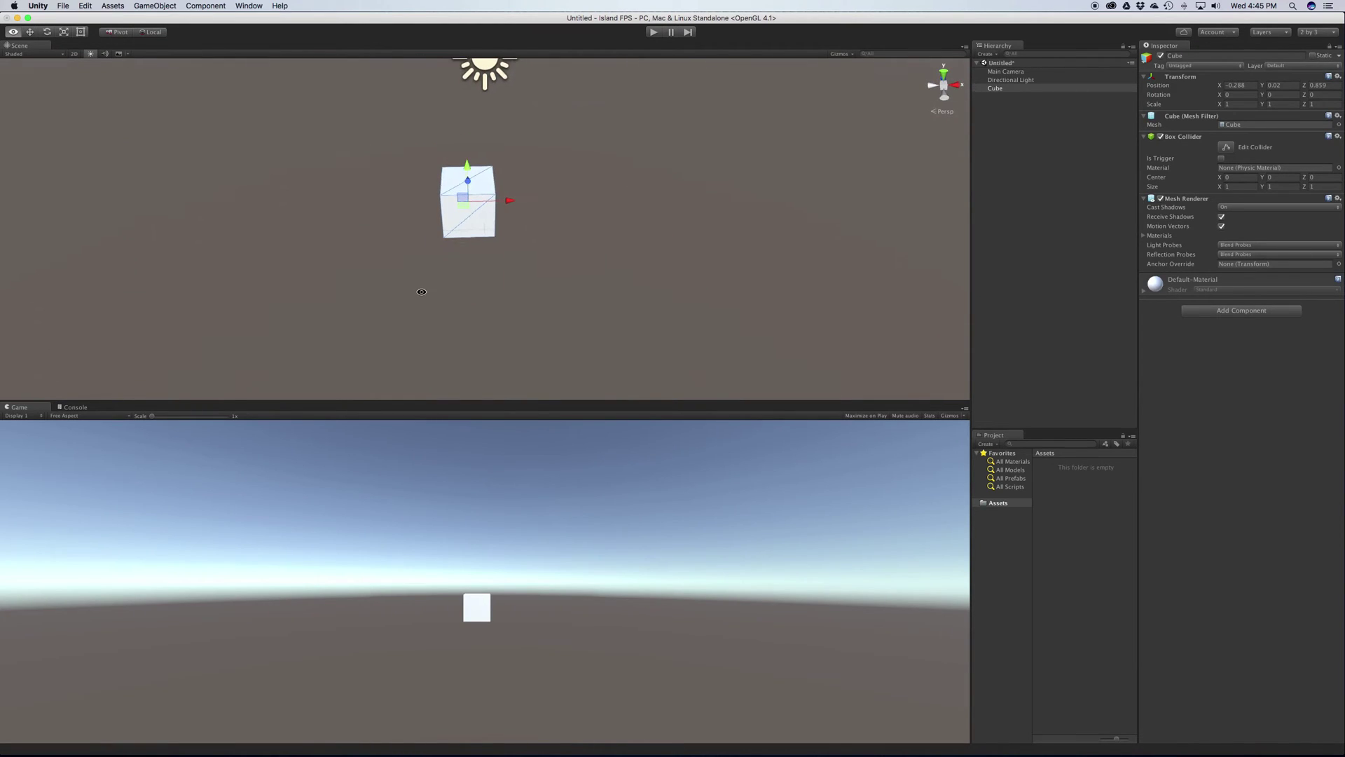
pyautogui.keyDown('alt'); pyautogui.moveTo(493, 197); pyautogui.dragTo(579, 196); pyautogui.keyUp('alt')
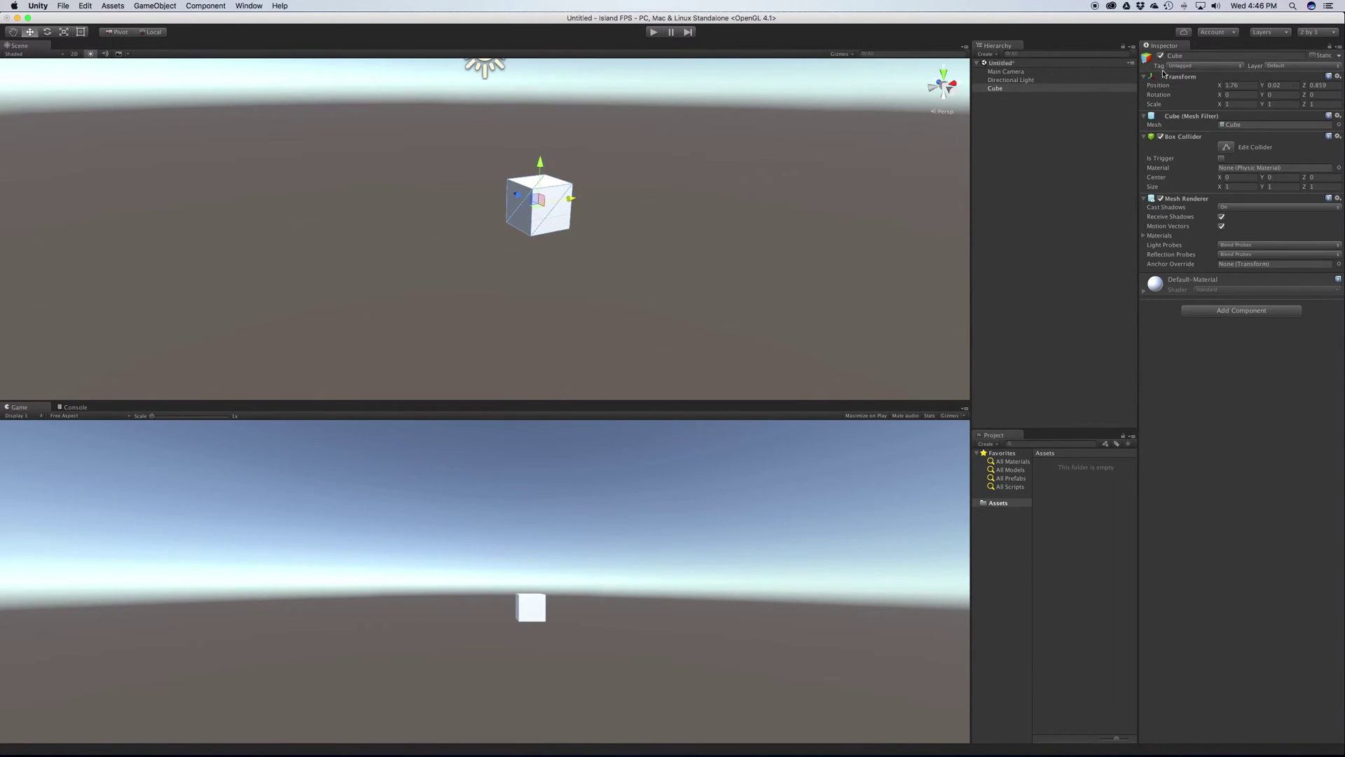
# Reset the Cube's position to the origin and undo its trial rotation back to 0, 0, 0.
pyautogui.click(1337, 76)
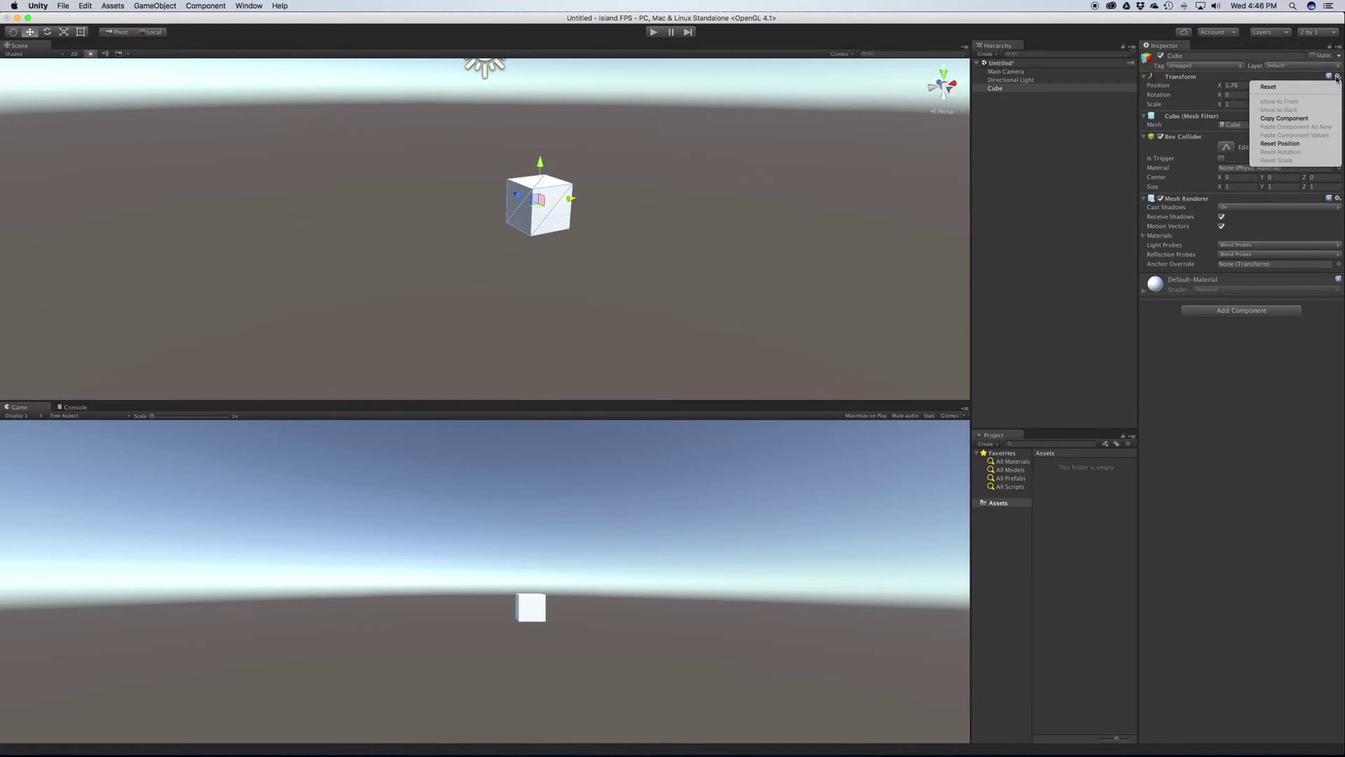
pyautogui.click(1314, 144)
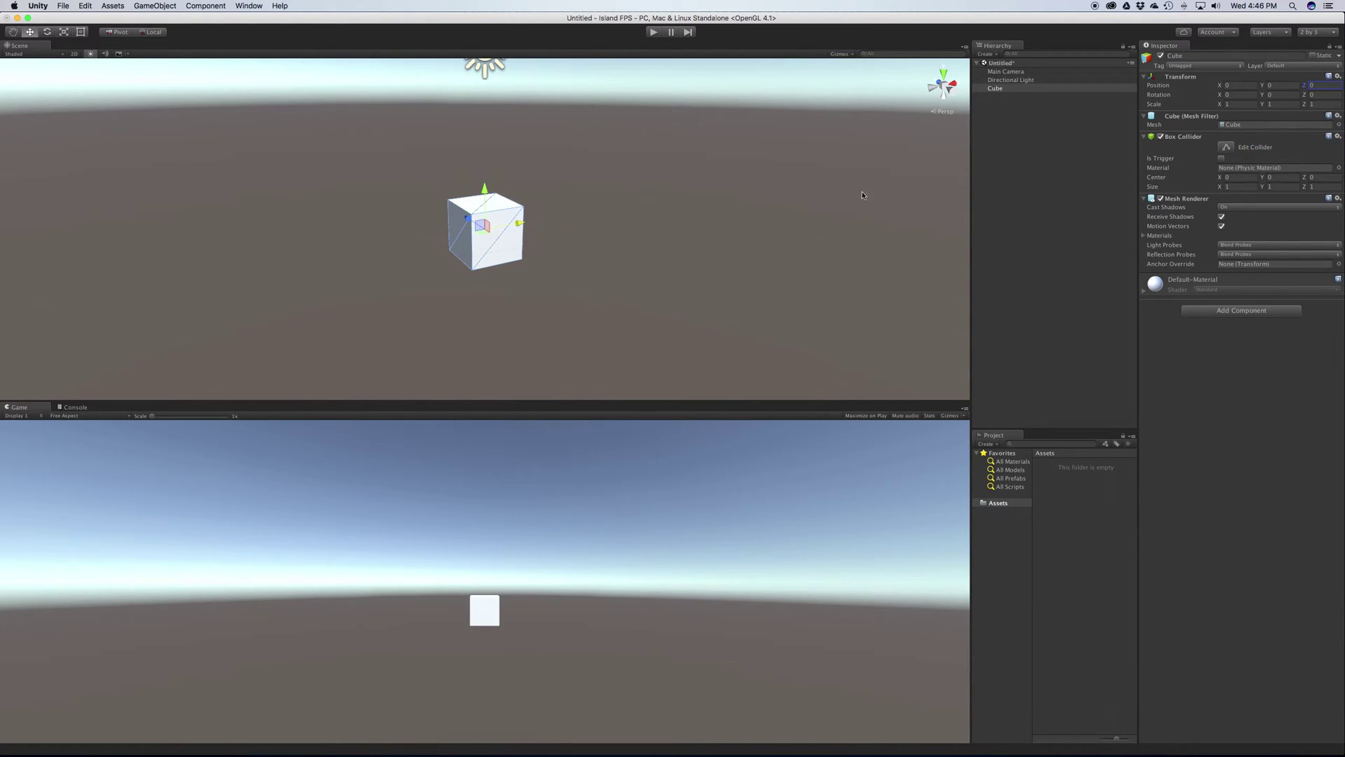
pyautogui.click(46, 32)
pyautogui.keyDown('alt'); pyautogui.moveTo(472, 172); pyautogui.dragTo(389, 218); pyautogui.keyUp('alt')
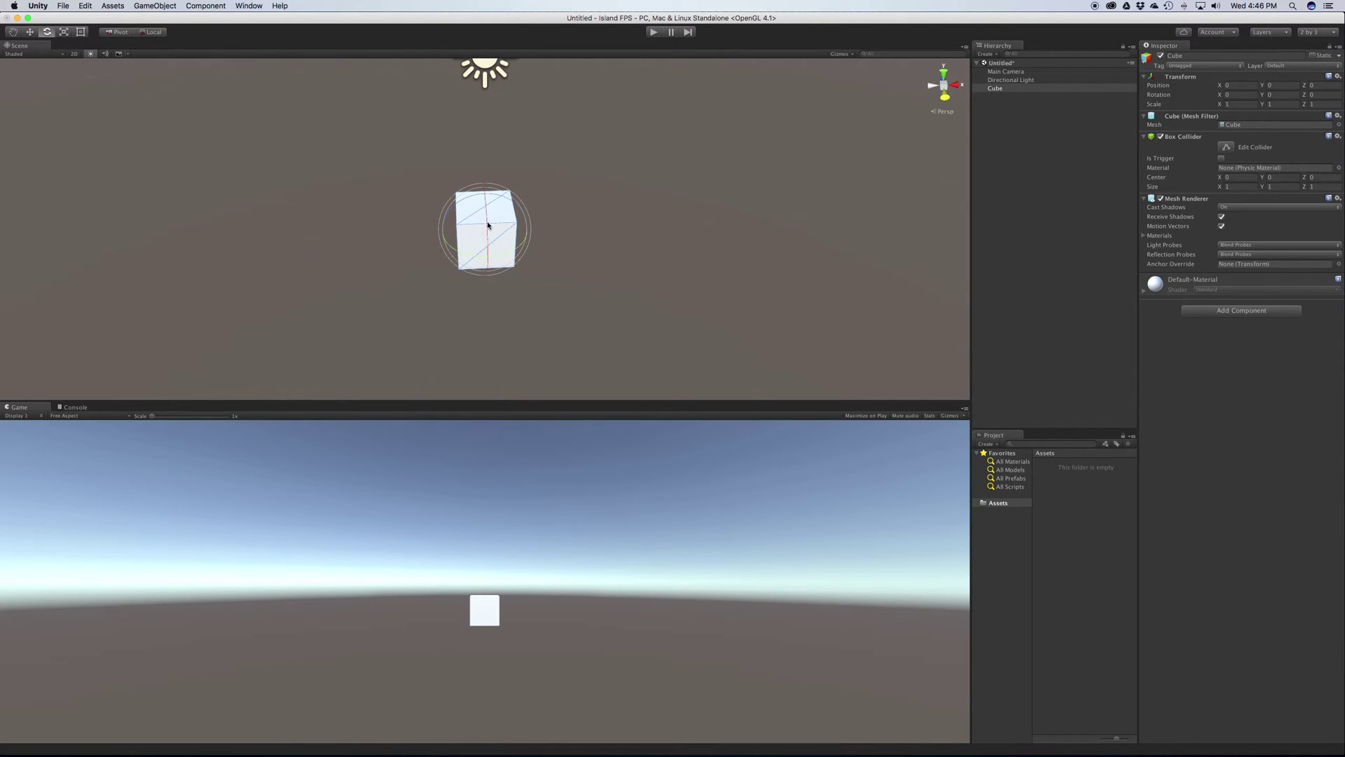
pyautogui.keyDown('alt'); pyautogui.moveTo(491, 222); pyautogui.dragTo(558, 216); pyautogui.keyUp('alt')
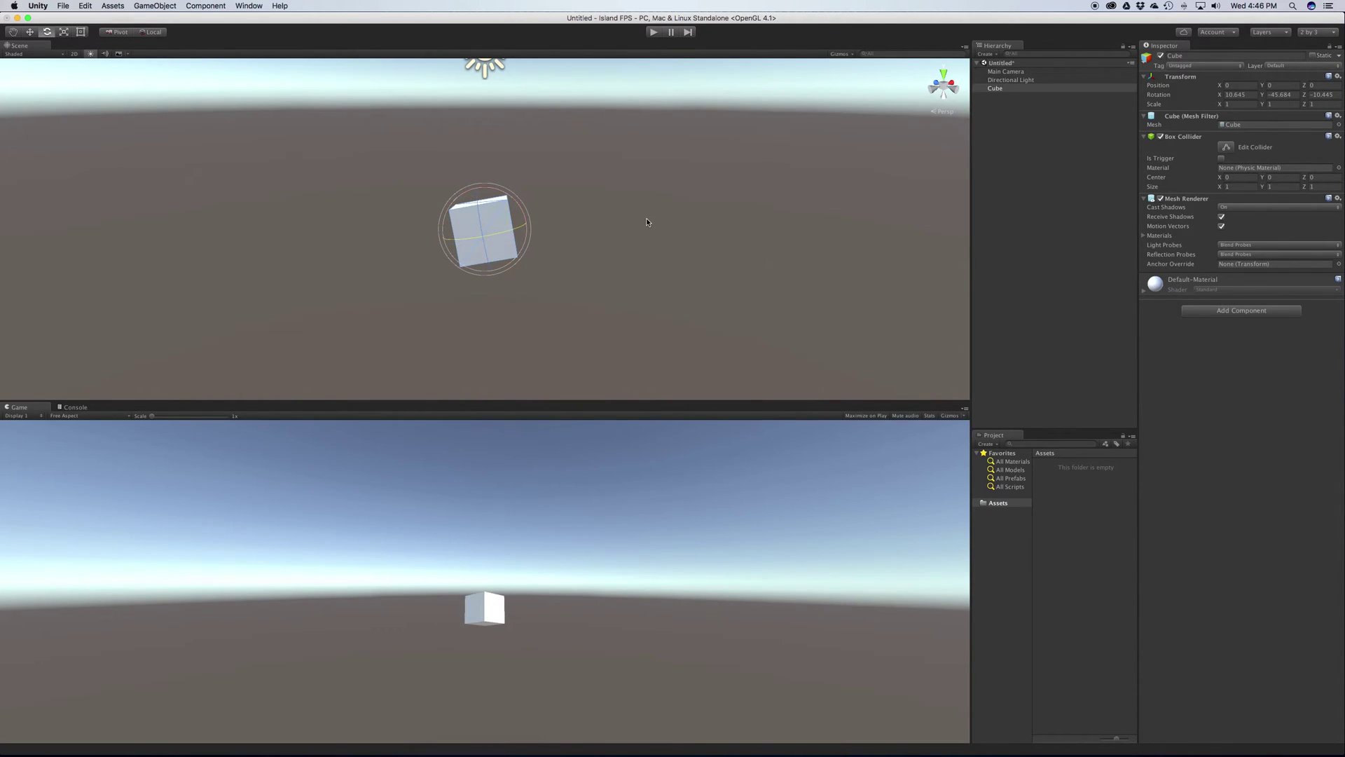
pyautogui.press('super+z')
pyautogui.press('super+z')
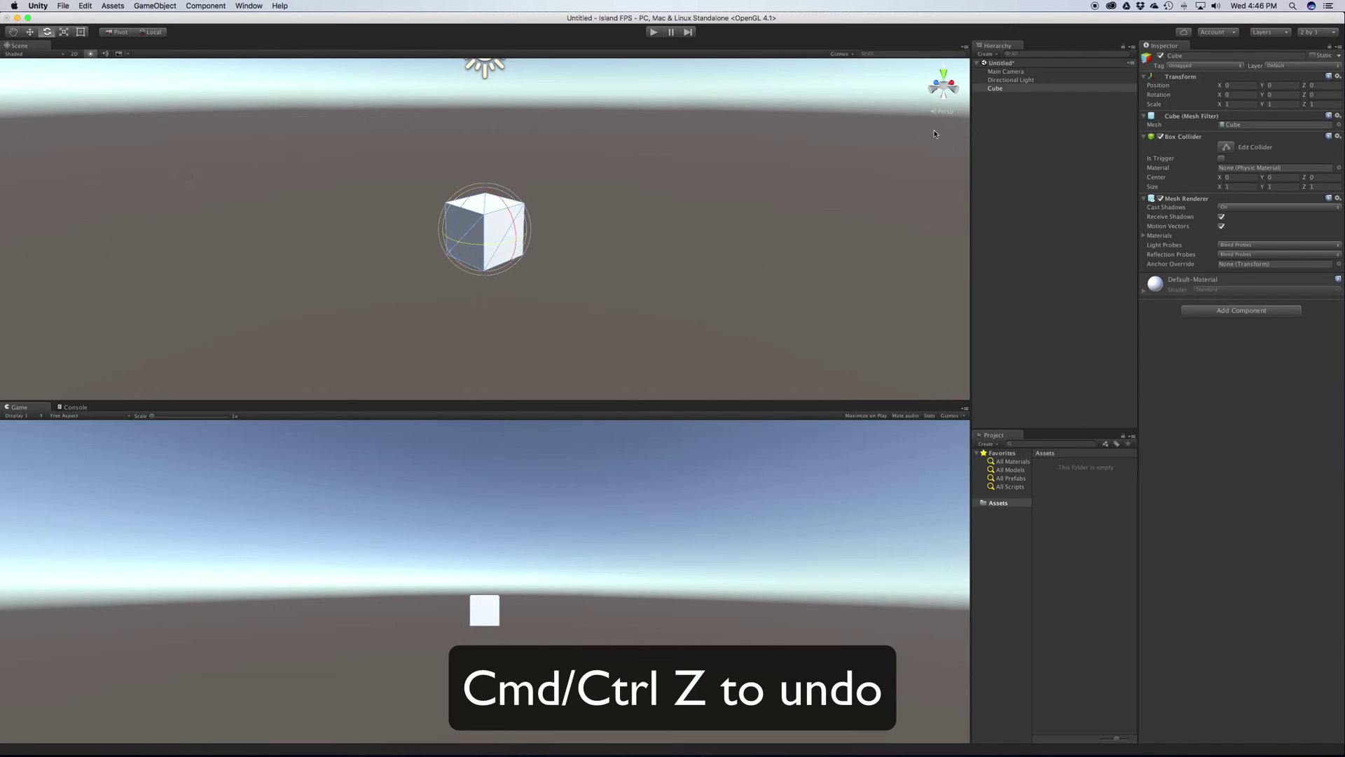
# Stretch the Cube along X with the Scale tool to a scale of about 4.11.
pyautogui.click(63, 32)
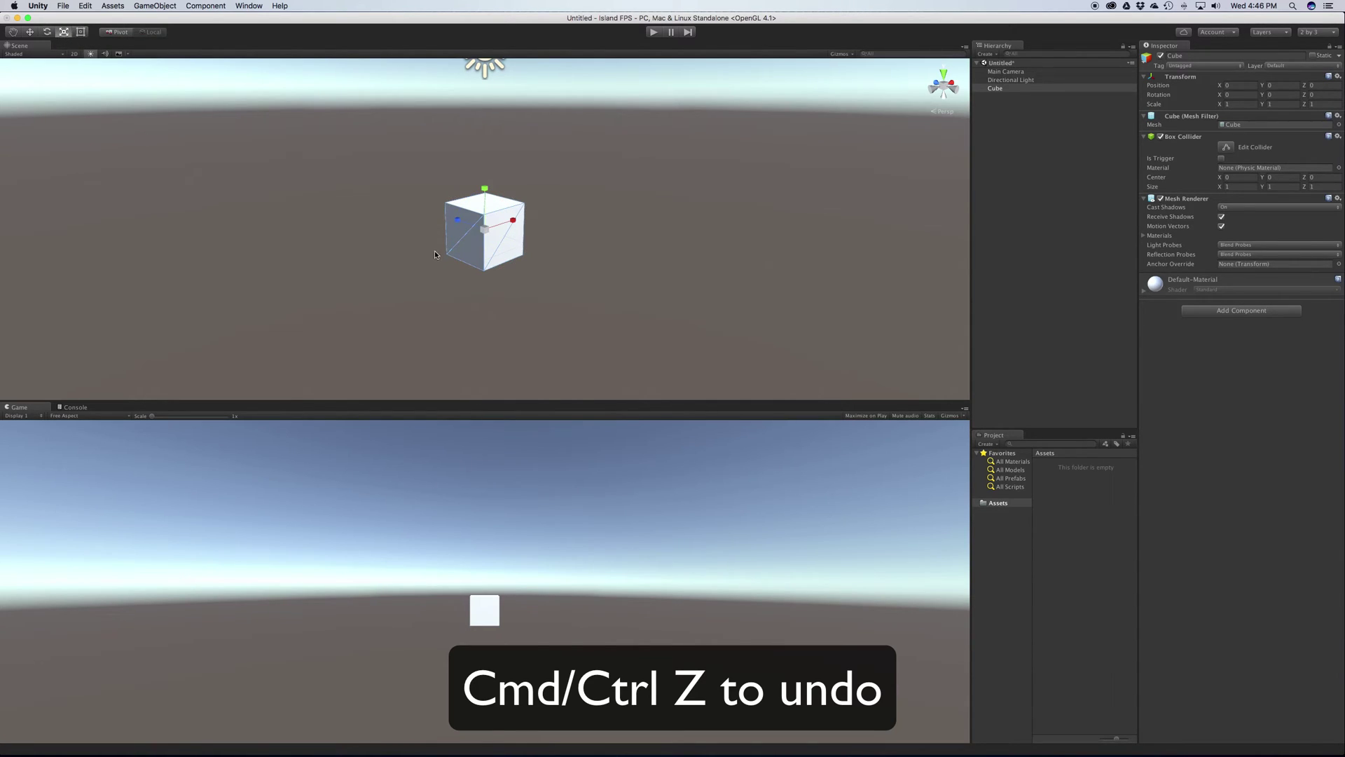
pyautogui.keyDown('alt'); pyautogui.moveTo(699, 229); pyautogui.dragTo(672, 281); pyautogui.keyUp('alt')
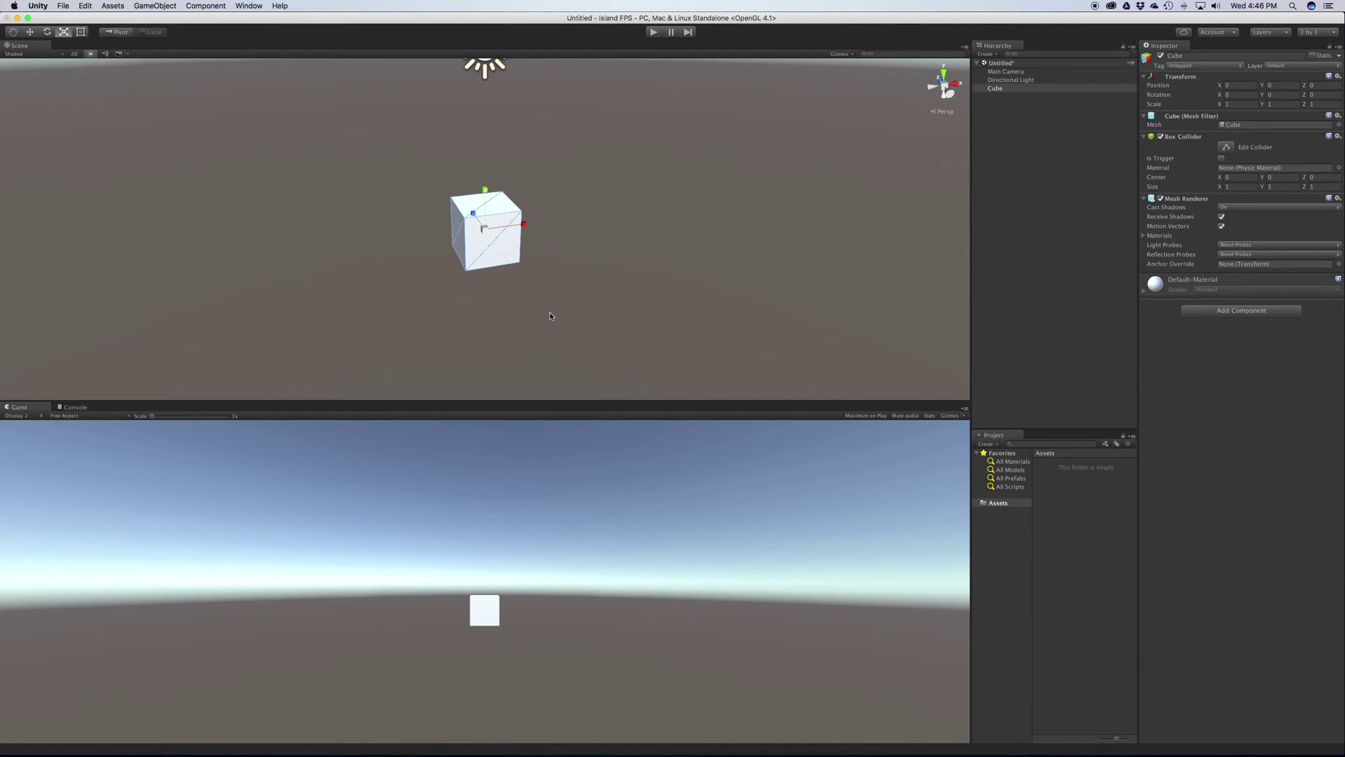
pyautogui.keyDown('alt'); pyautogui.moveTo(607, 252); pyautogui.dragTo(558, 252); pyautogui.keyUp('alt')
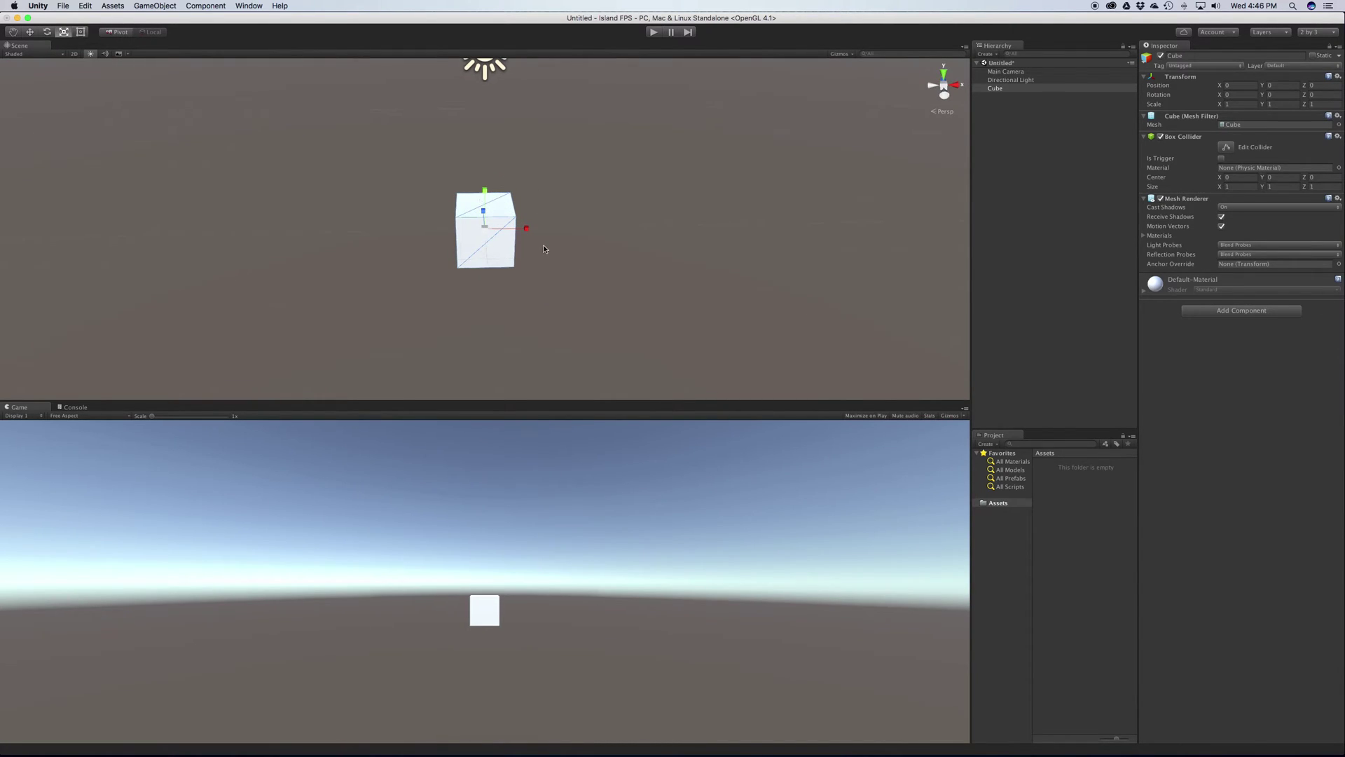
pyautogui.keyDown('alt'); pyautogui.moveTo(490, 203); pyautogui.dragTo(861, 165); pyautogui.keyUp('alt')
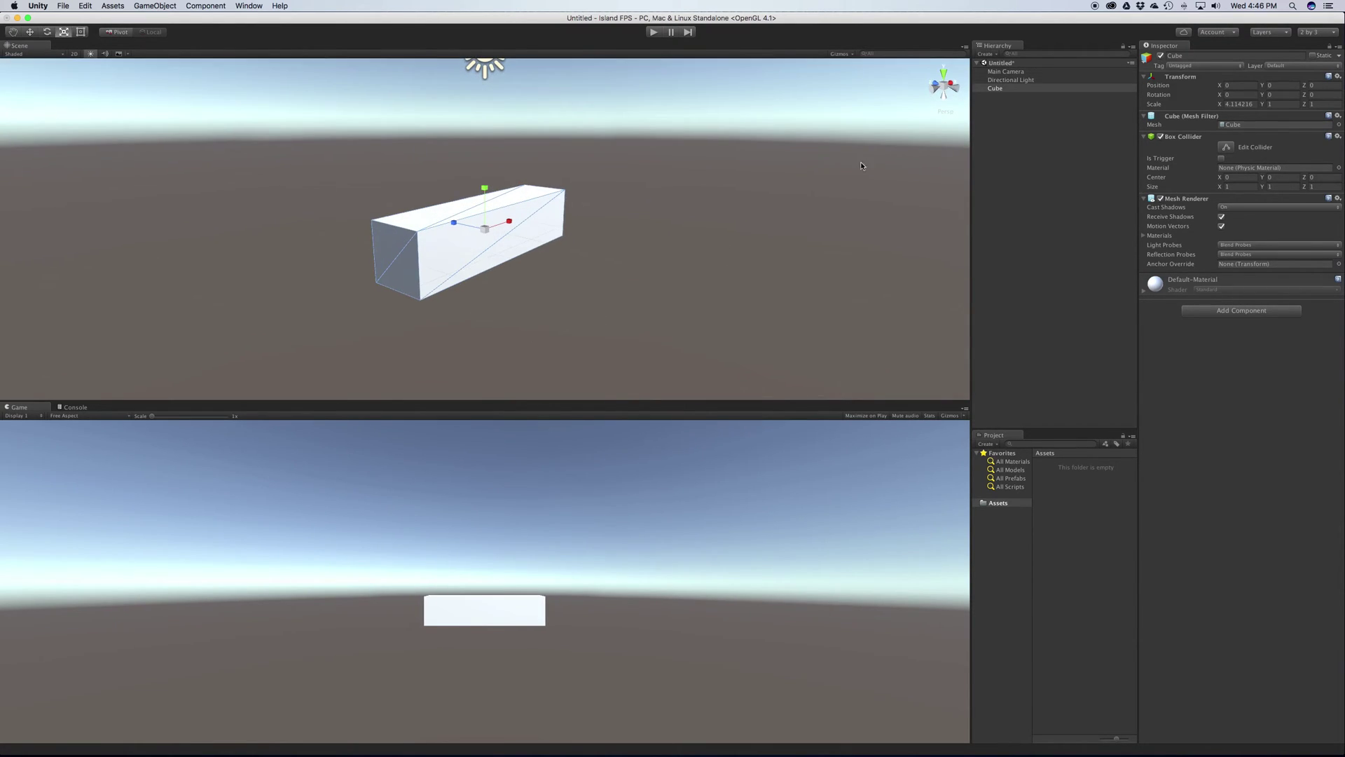
# Set the Cube's scale to X 5, Y 3, Z 0.1 and view the panel head-on.
pyautogui.click(1236, 105)
pyautogui.write('5')
pyautogui.press('Tab')
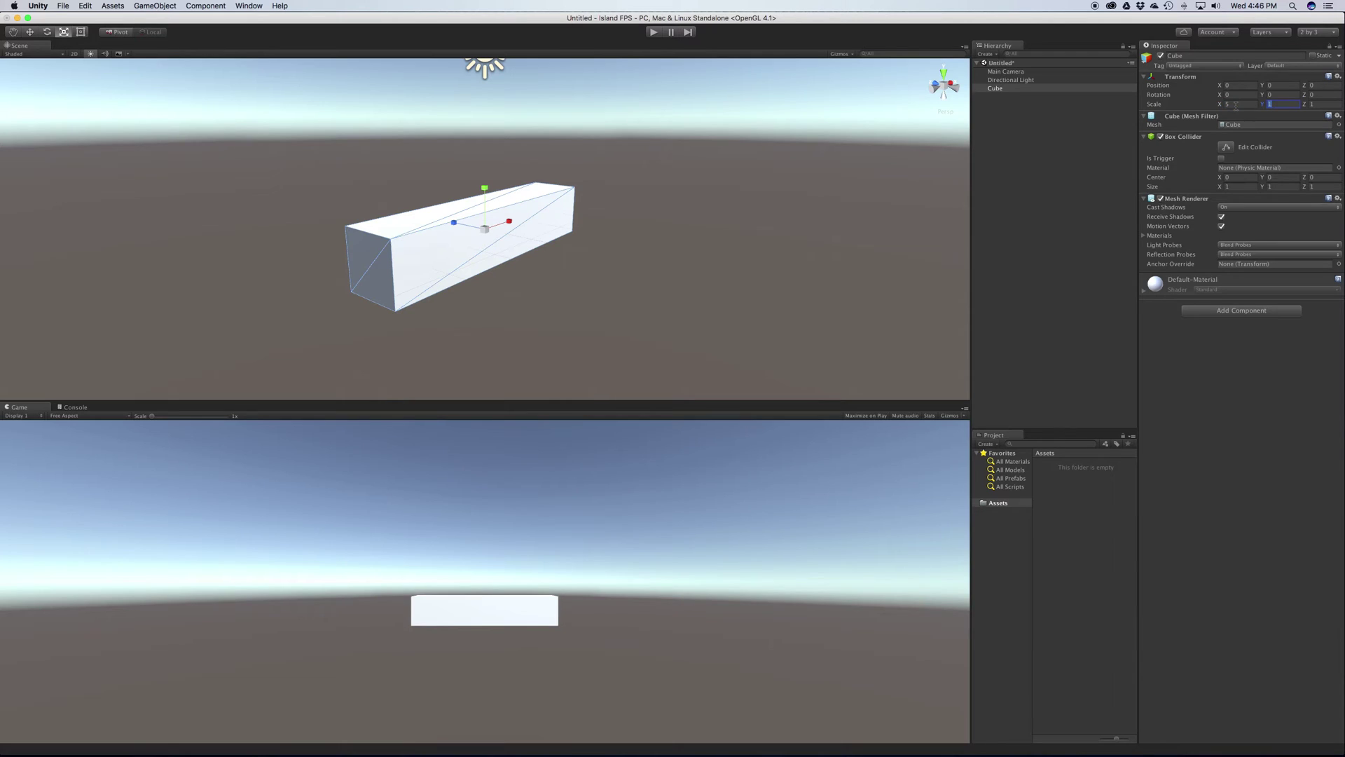
pyautogui.write('3')
pyautogui.press('Tab')
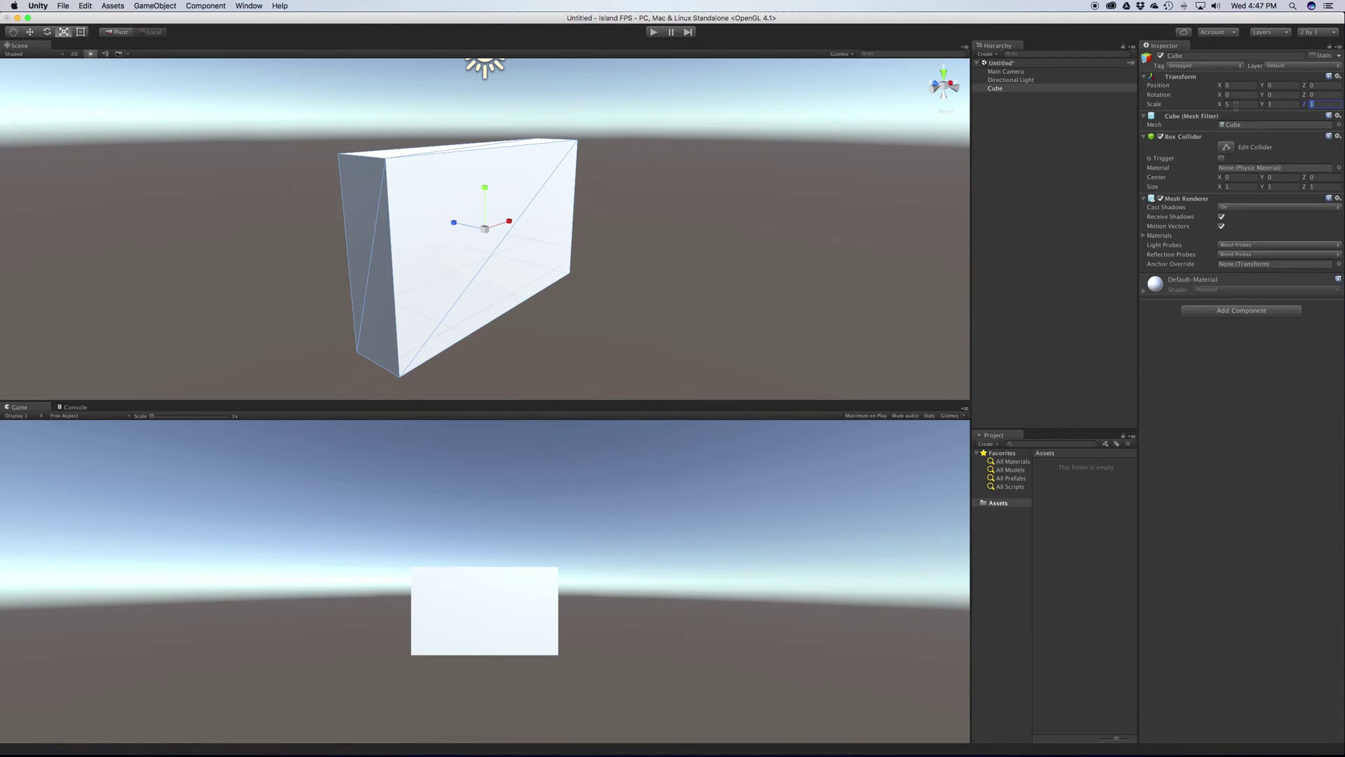
pyautogui.write('0.1')
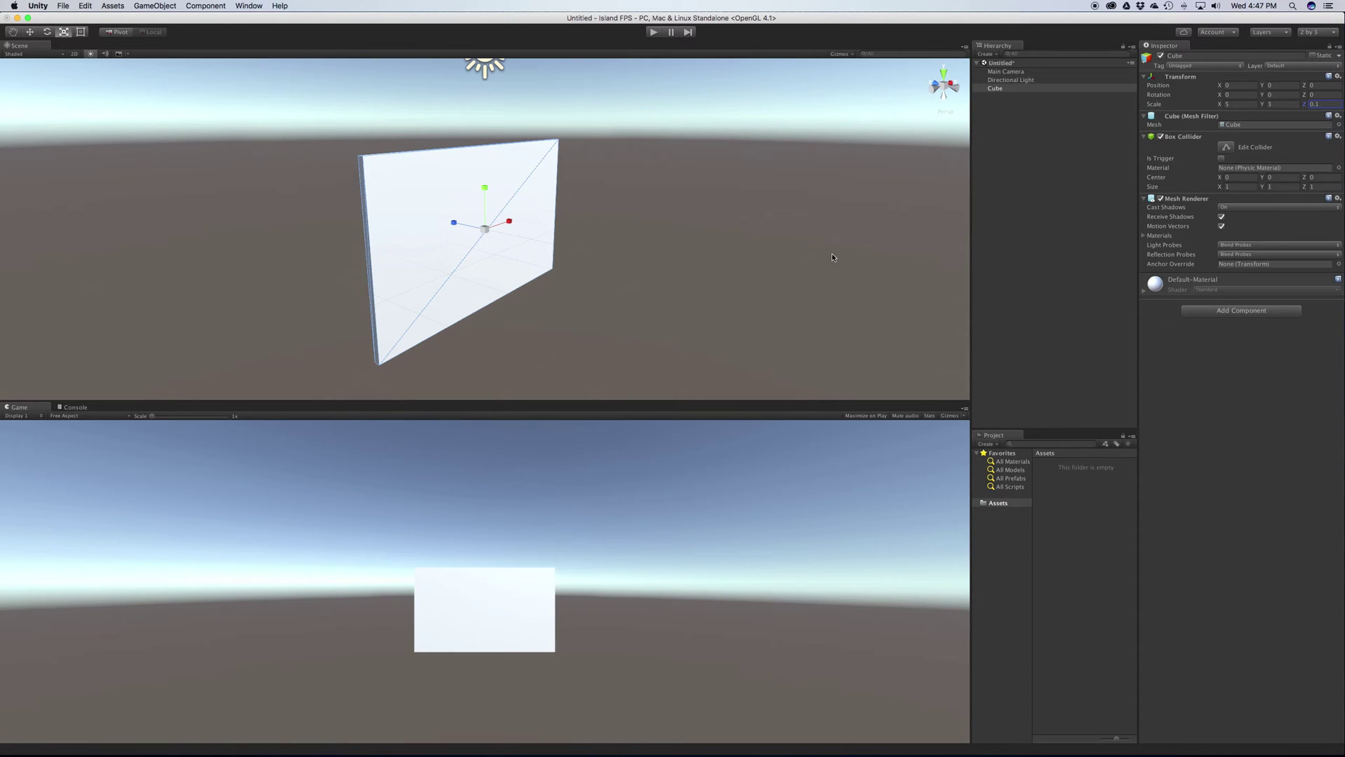
pyautogui.keyDown('alt'); pyautogui.moveTo(832, 257); pyautogui.dragTo(618, 232); pyautogui.keyUp('alt')
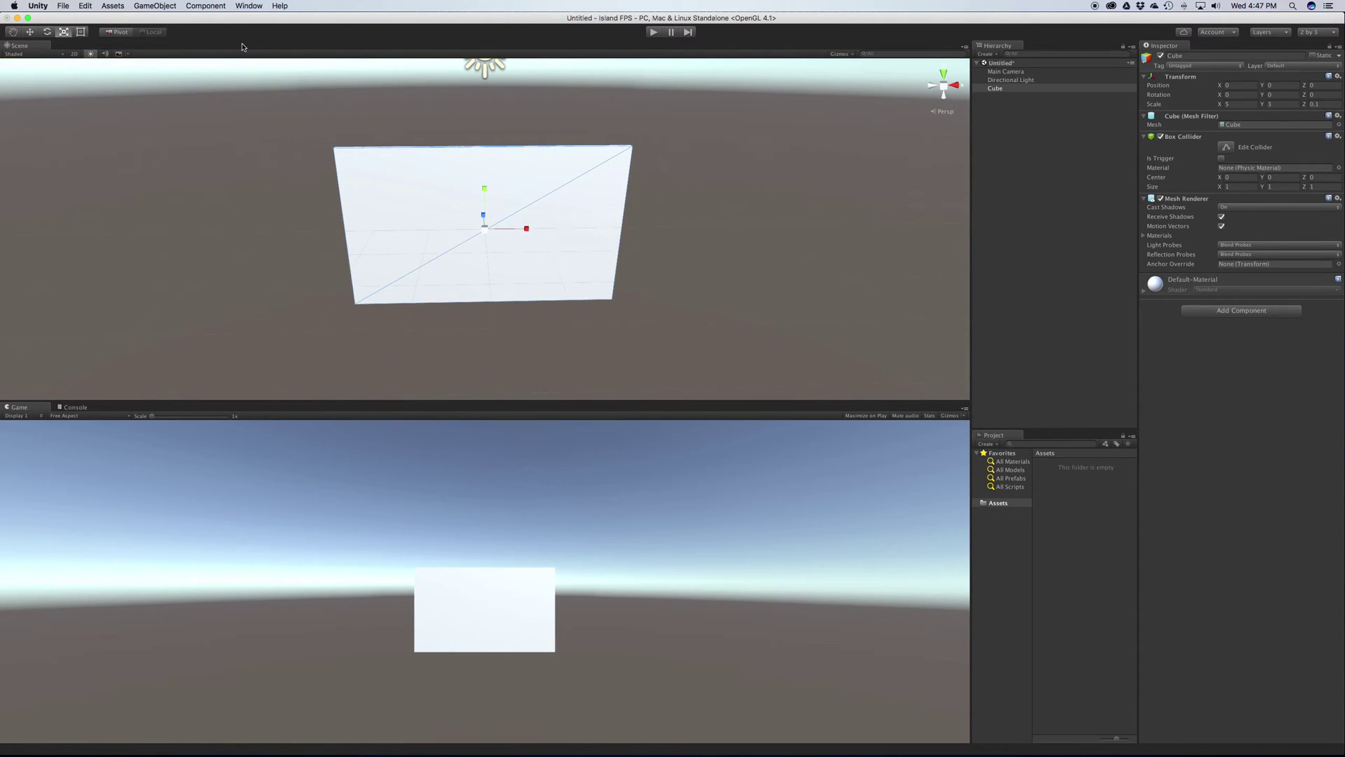
# With the Move tool active, set the wall's Position Y to 1.5 and view it edge-on.
pyautogui.press('w')
pyautogui.keyDown('alt'); pyautogui.moveTo(548, 290); pyautogui.dragTo(665, 254); pyautogui.keyUp('alt')
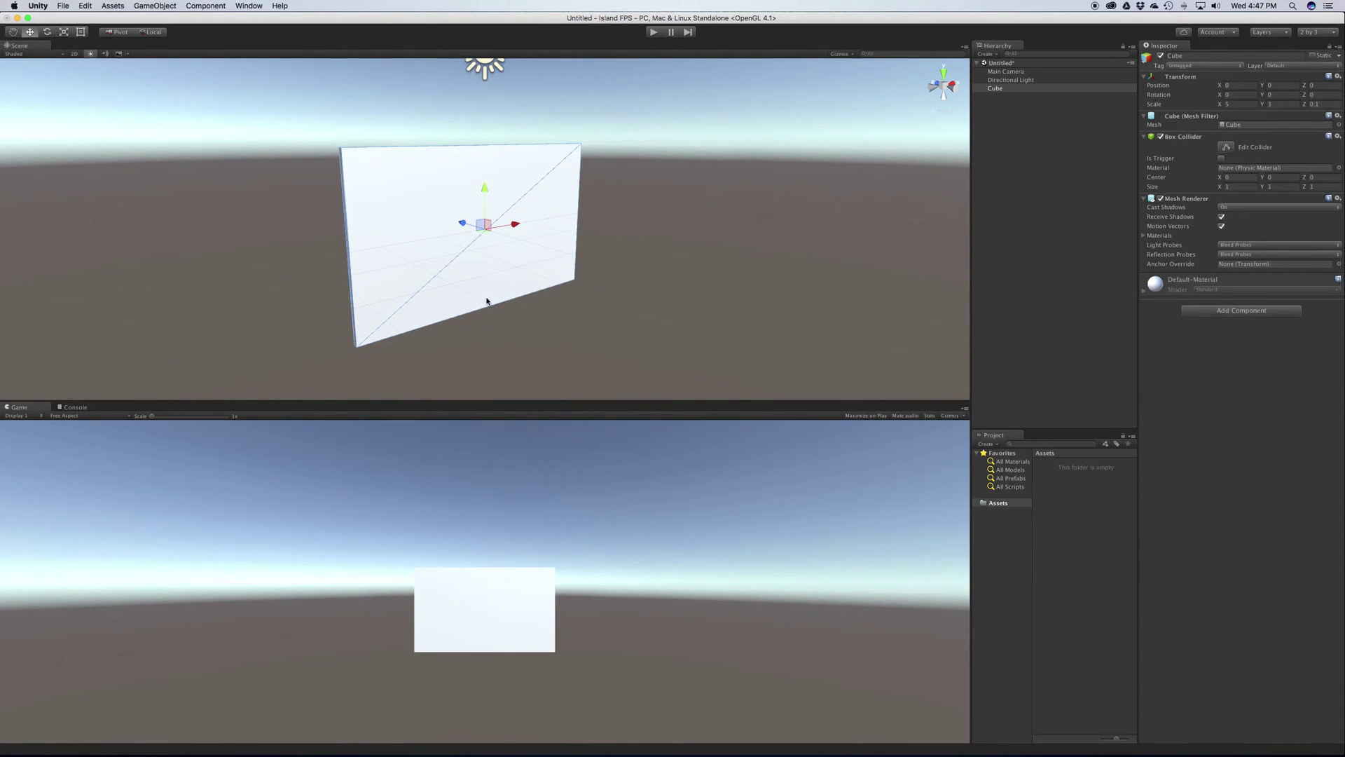
pyautogui.keyDown('alt'); pyautogui.moveTo(477, 282); pyautogui.dragTo(331, 280); pyautogui.keyUp('alt')
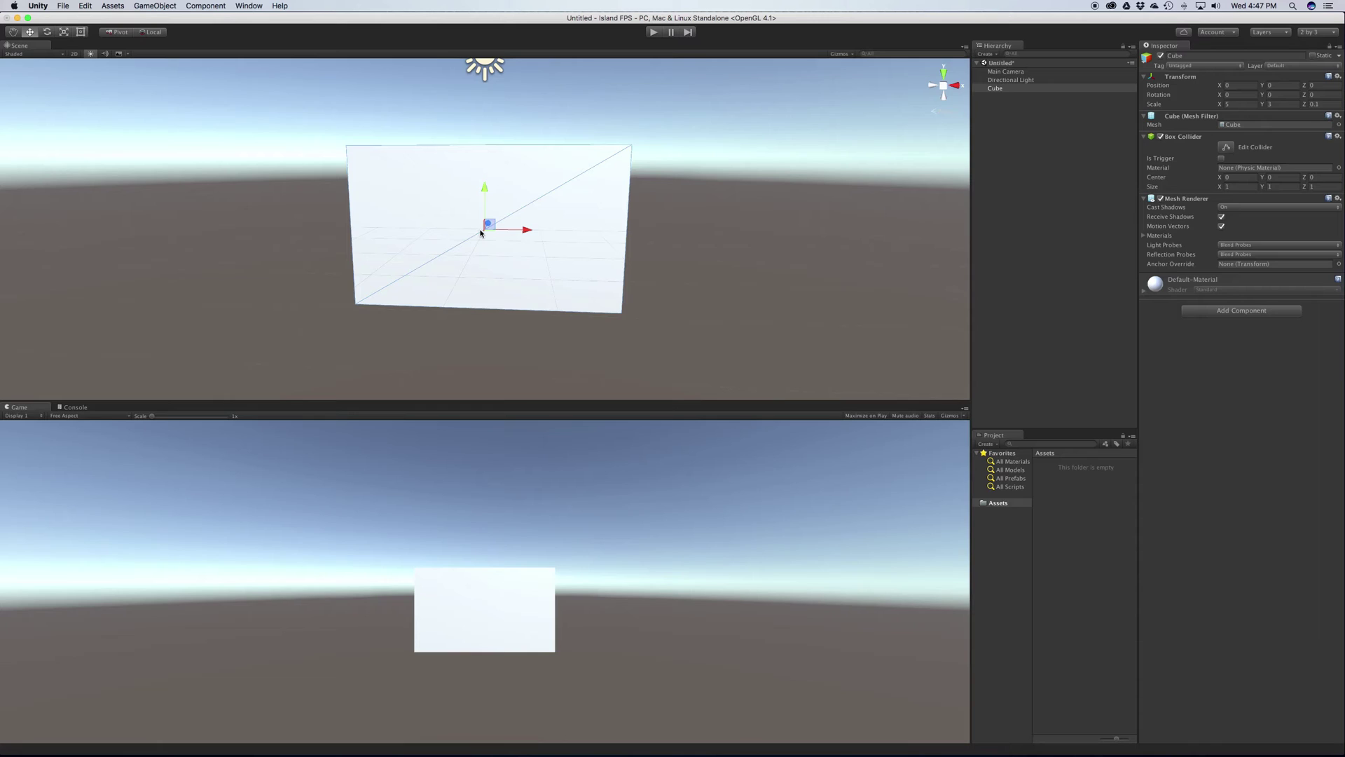
pyautogui.click(1291, 84)
pyautogui.write('1.5')
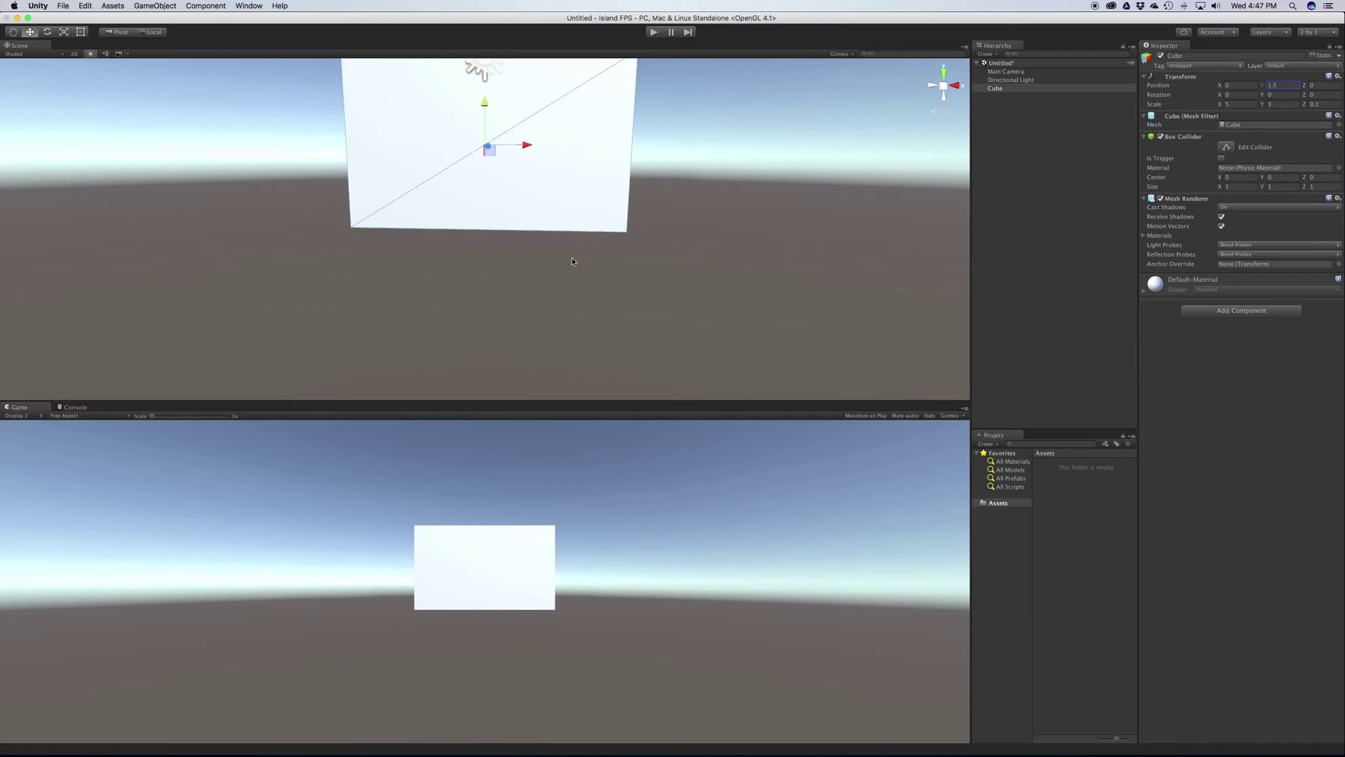
pyautogui.keyDown('alt'); pyautogui.moveTo(572, 260); pyautogui.dragTo(631, 329); pyautogui.keyUp('alt')
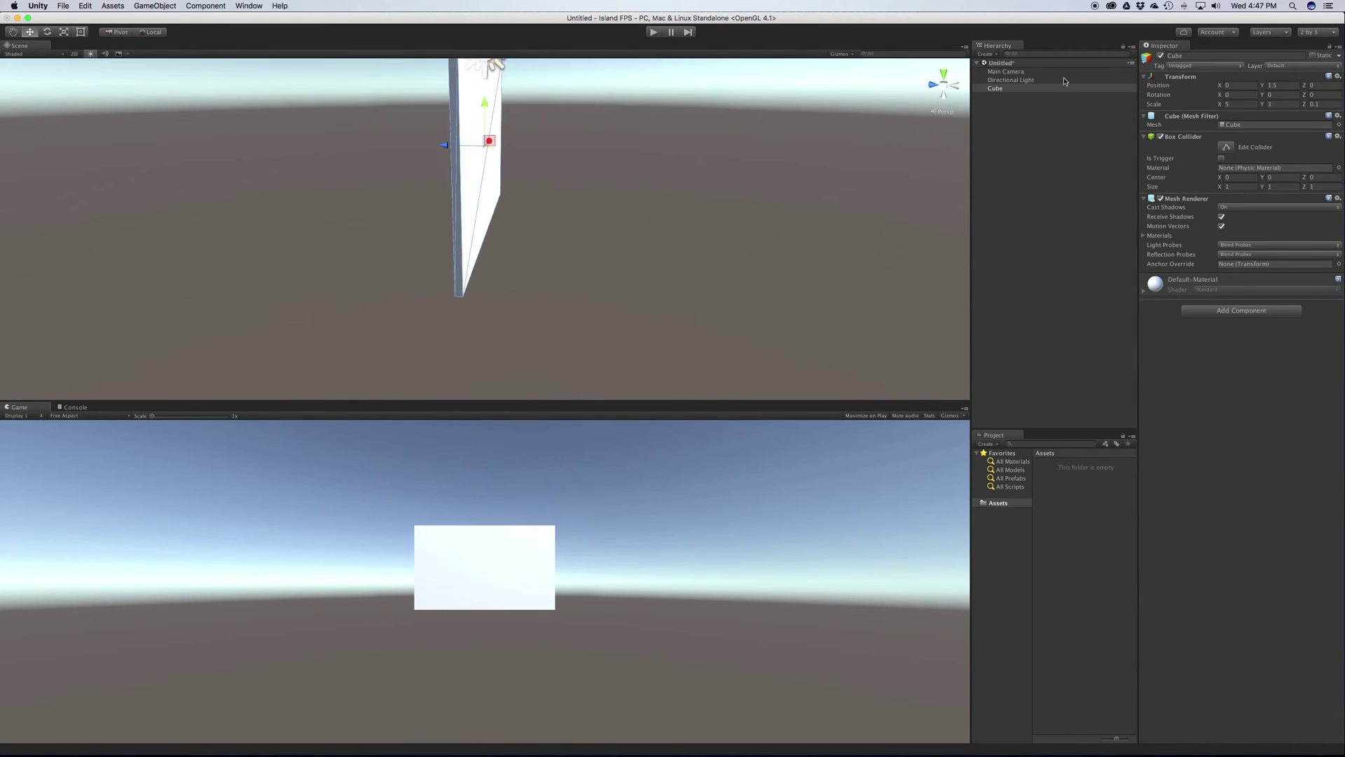
# Duplicate the Cube wall and select the new Cube (1).
pyautogui.click(1025, 90)
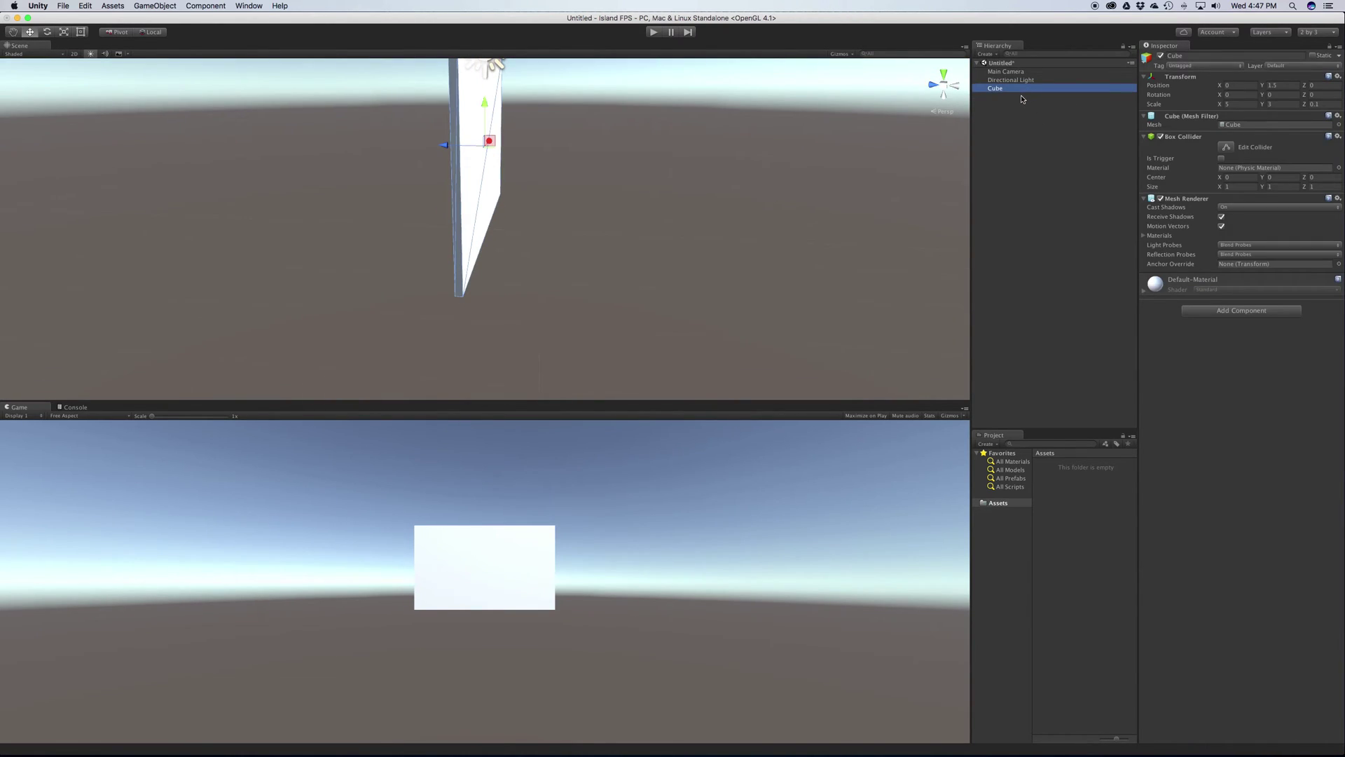
pyautogui.press('super+d')
pyautogui.click(1029, 124)
pyautogui.click(1029, 99)
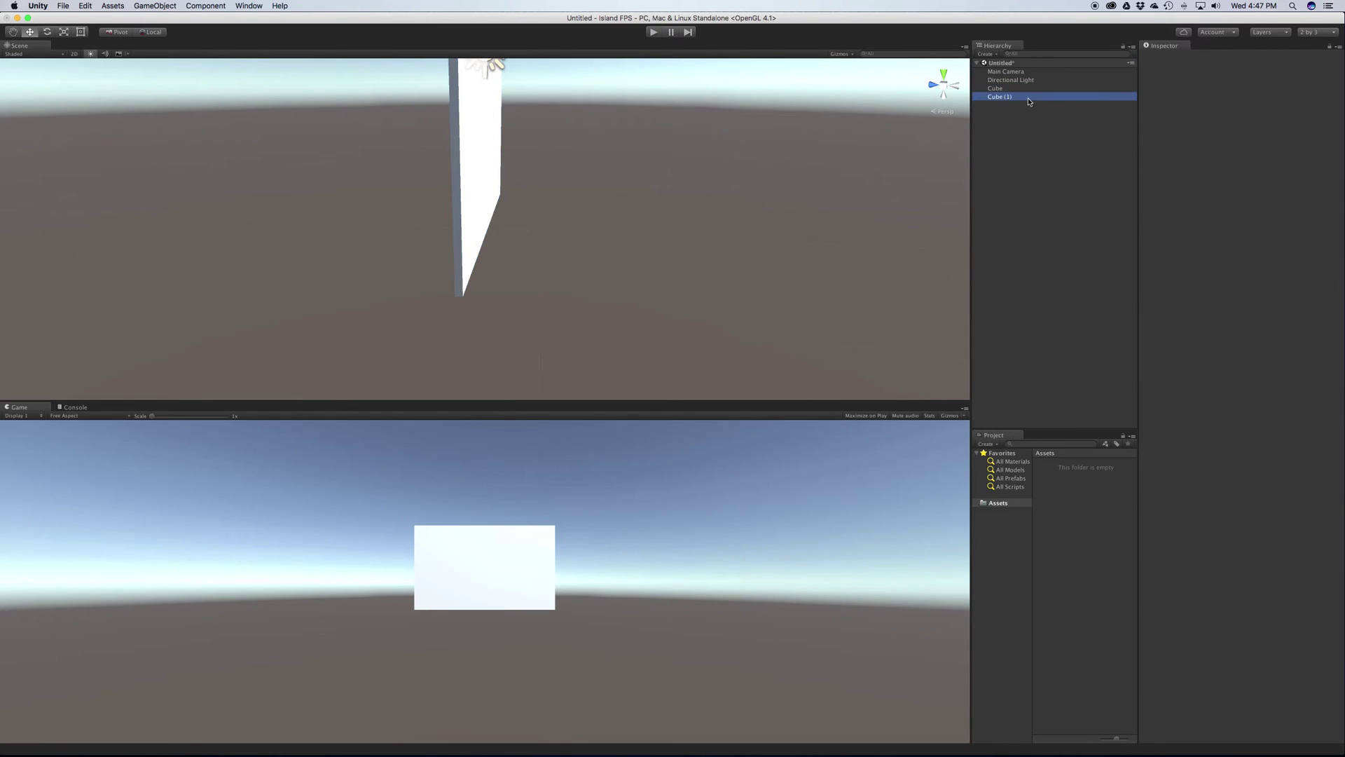
# Rotate Cube (1) 90° on X, set its Position Y to 0, and slide it to Z 1.482.
pyautogui.click(1246, 94)
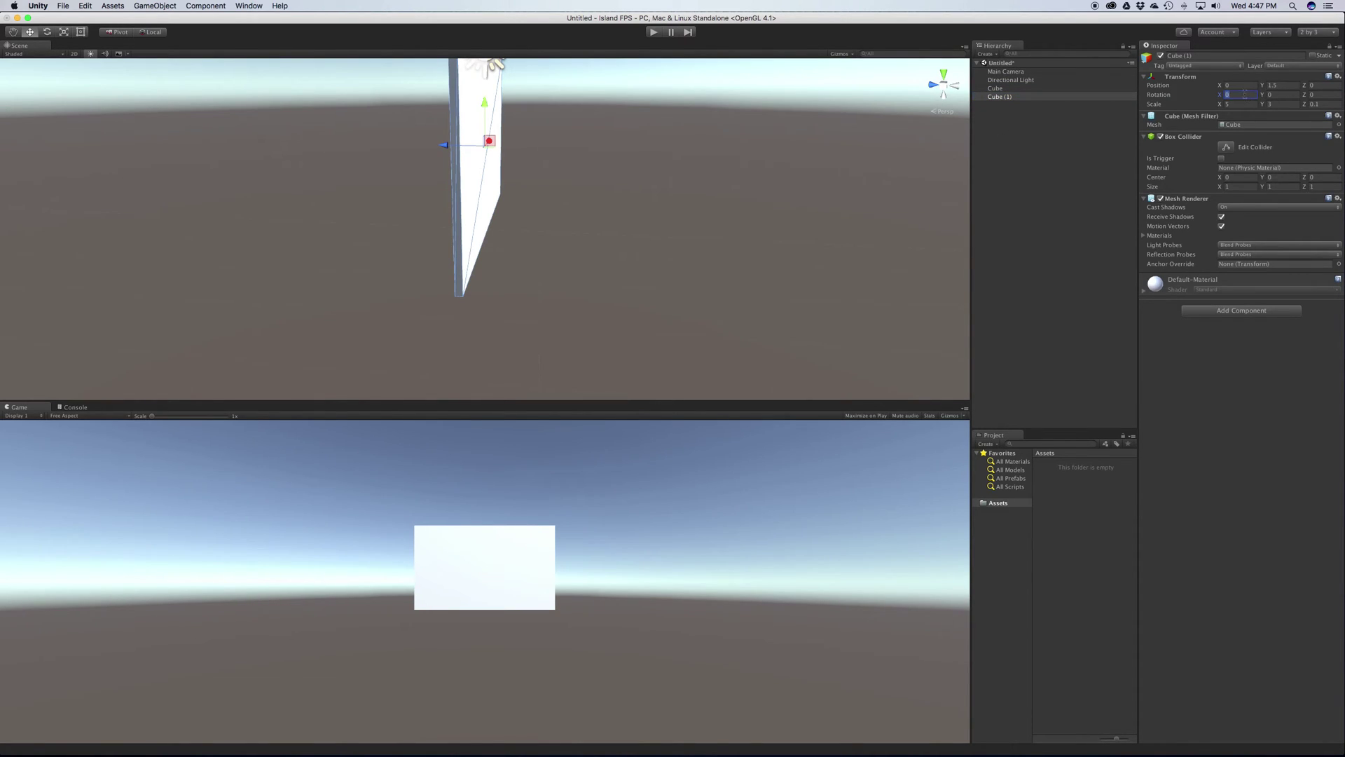
pyautogui.write('90')
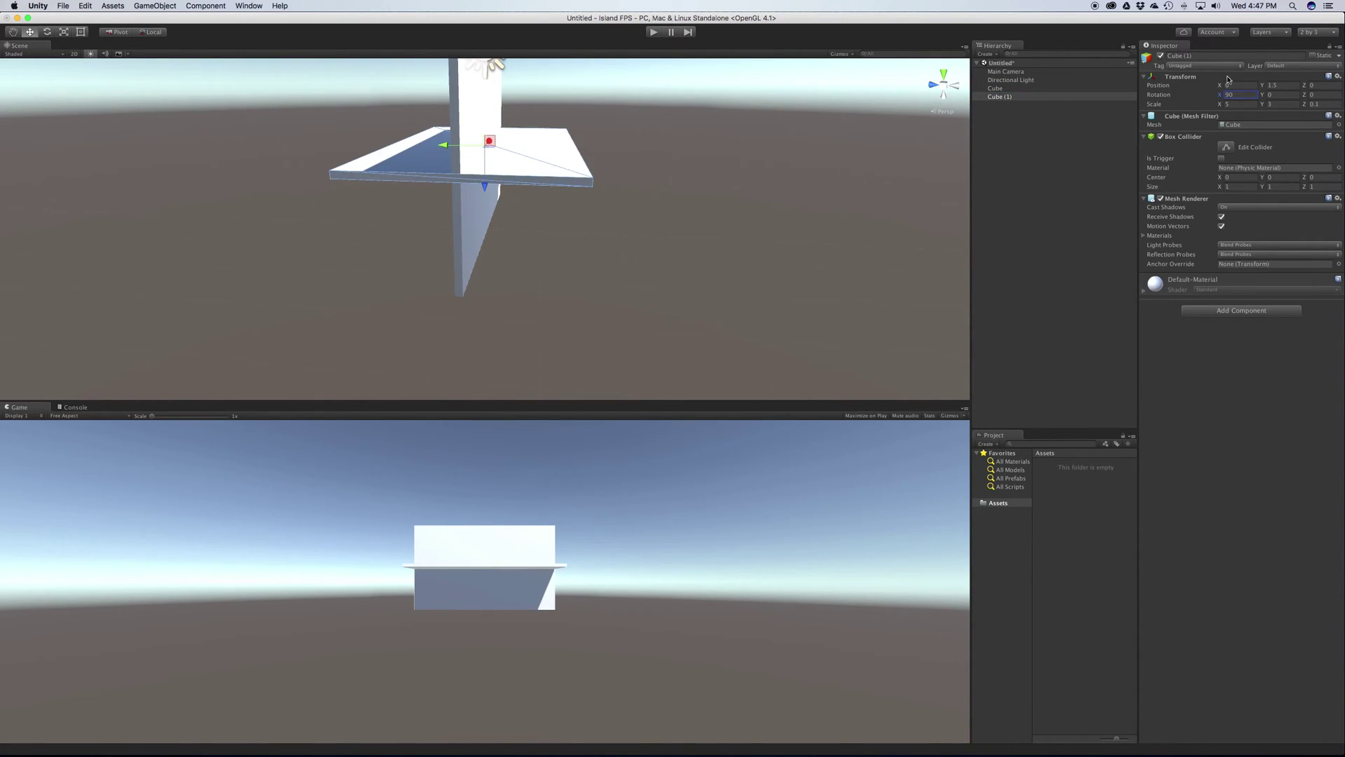
pyautogui.click(1277, 104)
pyautogui.click(1280, 85)
pyautogui.write('0')
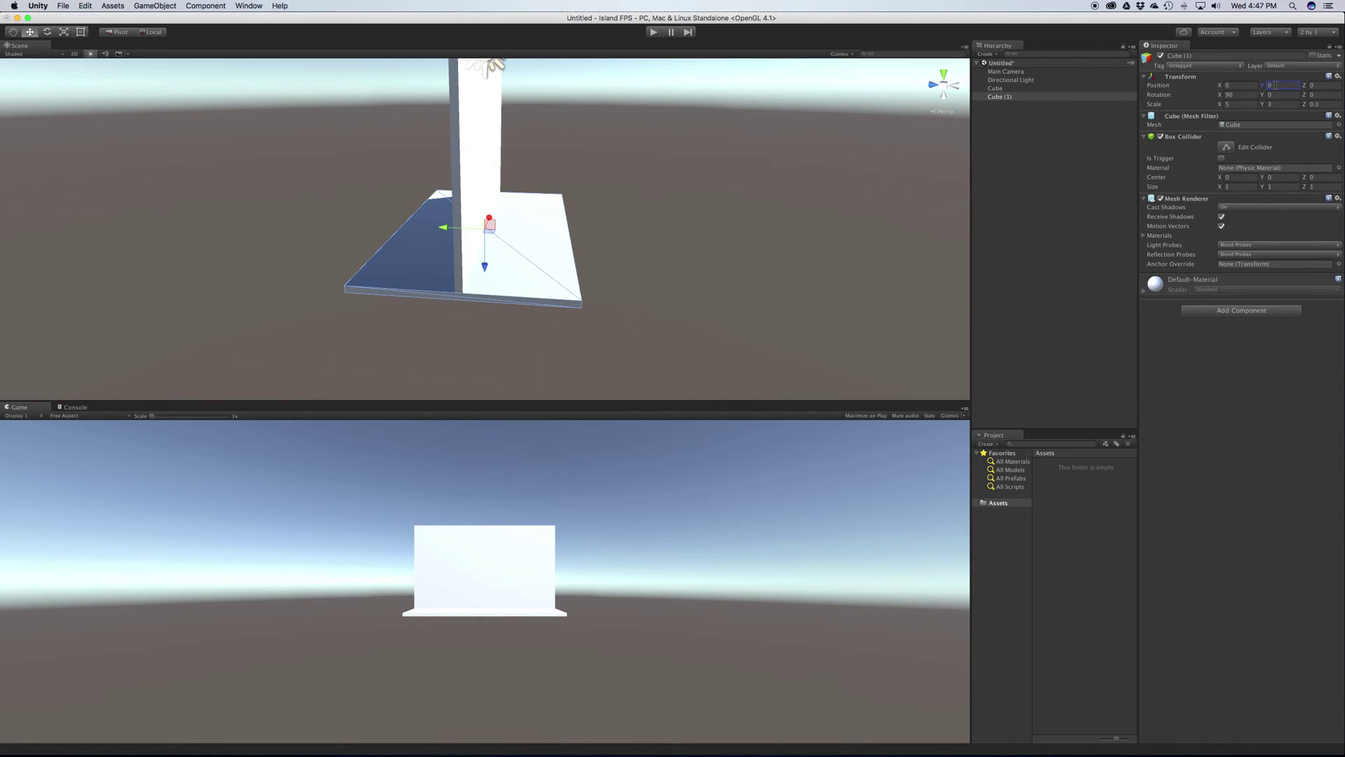
pyautogui.moveTo(440, 229); pyautogui.dragTo(363, 243)
pyautogui.keyDown('alt'); pyautogui.moveTo(455, 307); pyautogui.dragTo(471, 244); pyautogui.keyUp('alt')
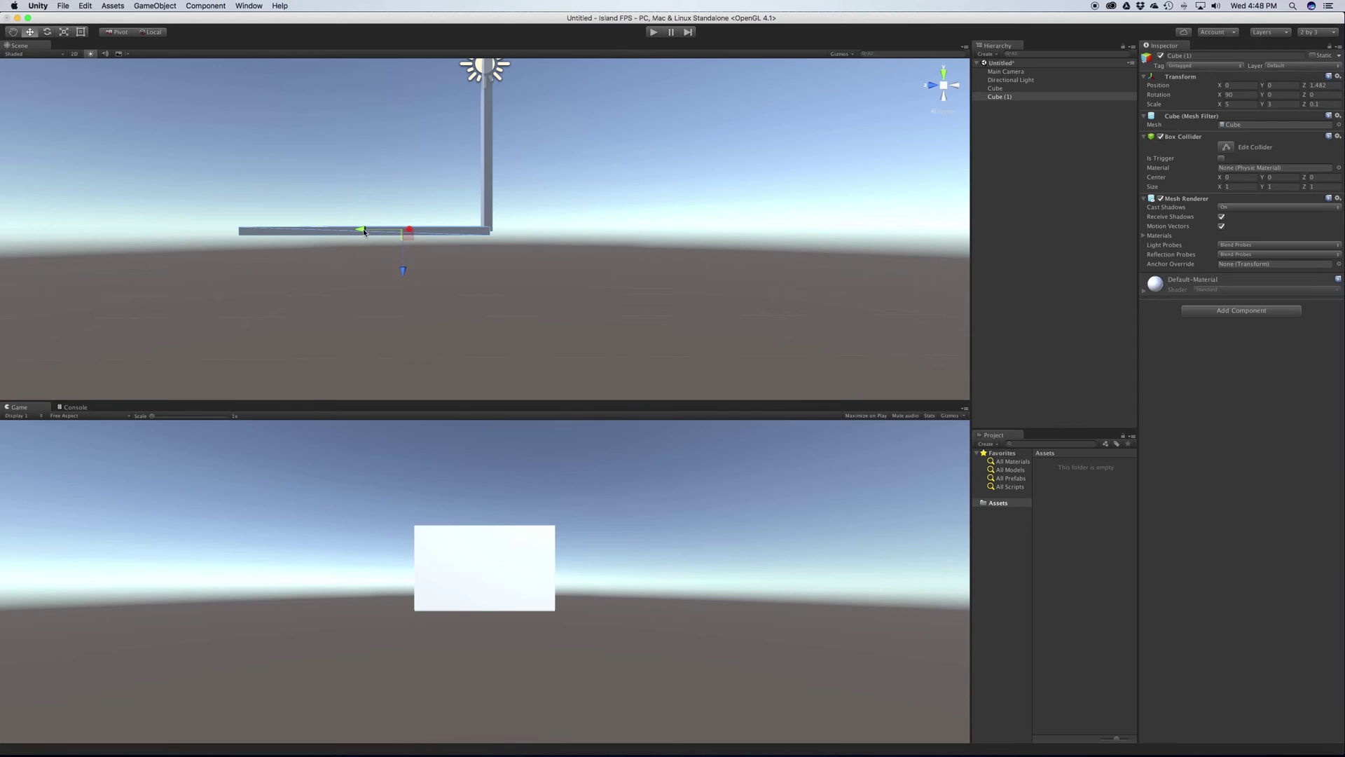
# Vertex-snap the floor piece's corner onto the wall's bottom corner, placing Cube (1) at Y -0.05, Z 1.45.
pyautogui.moveTo(364, 232); pyautogui.dragTo(368, 231)
pyautogui.keyDown('alt'); pyautogui.moveTo(734, 211); pyautogui.dragTo(667, 269); pyautogui.keyUp('alt')
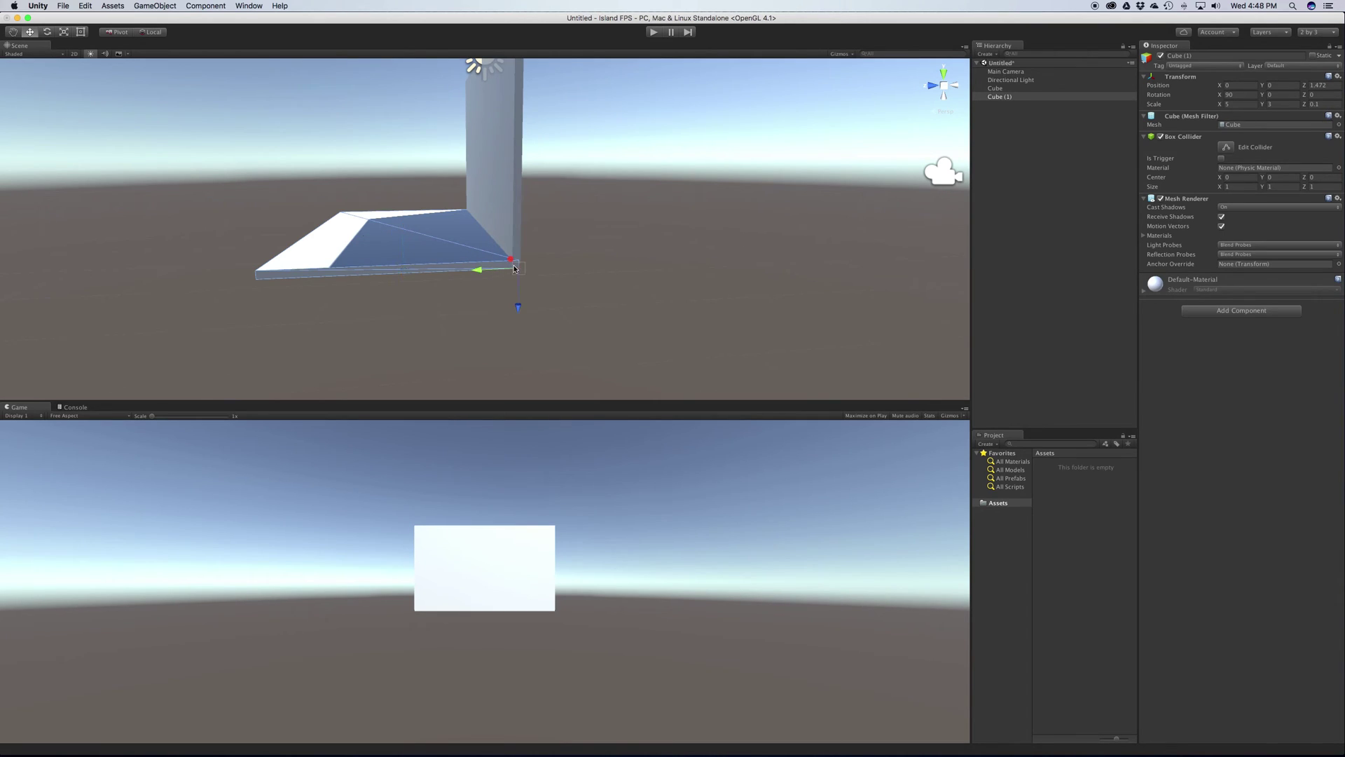
pyautogui.moveTo(513, 270); pyautogui.dragTo(516, 266)
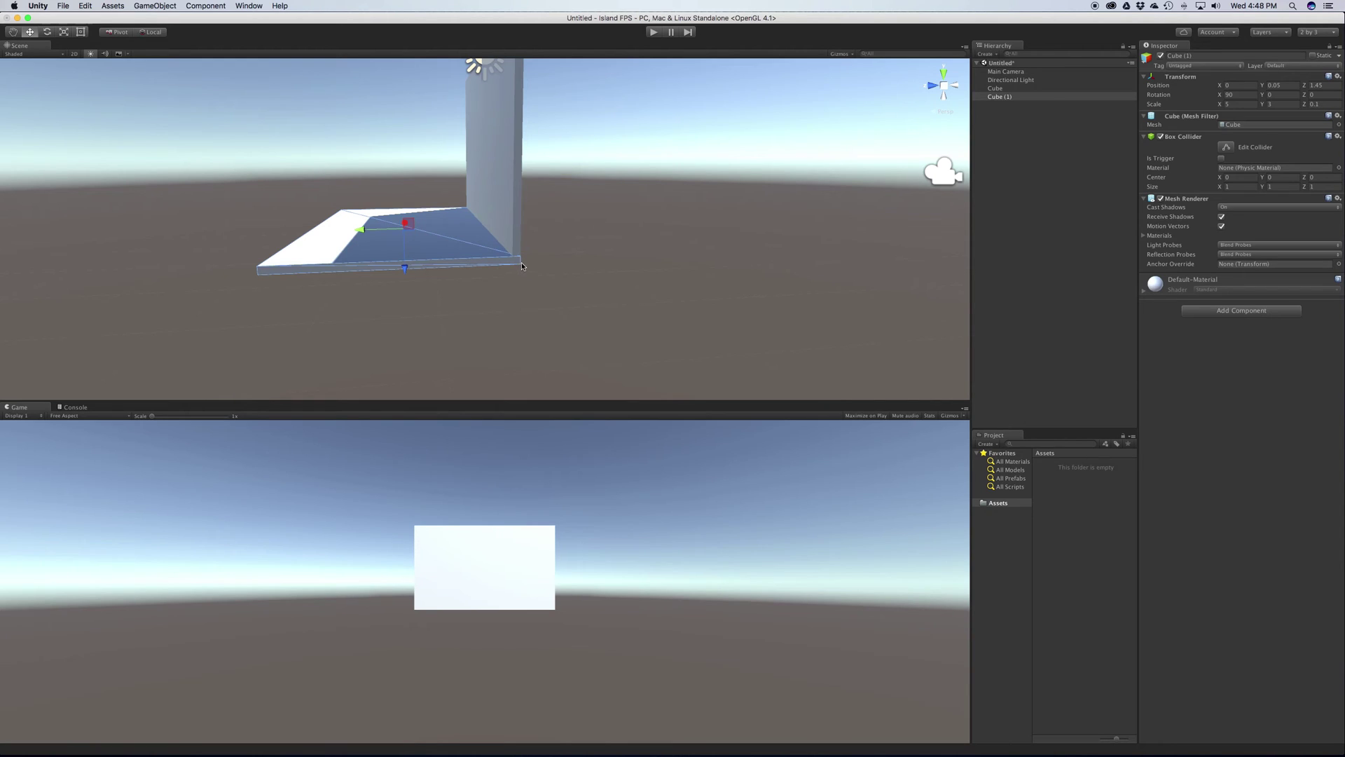
pyautogui.press('v')
pyautogui.moveTo(520, 257)
pyautogui.mouseDown()
pyautogui.moveTo(499, 209)
pyautogui.moveTo(520, 259)
pyautogui.mouseUp()
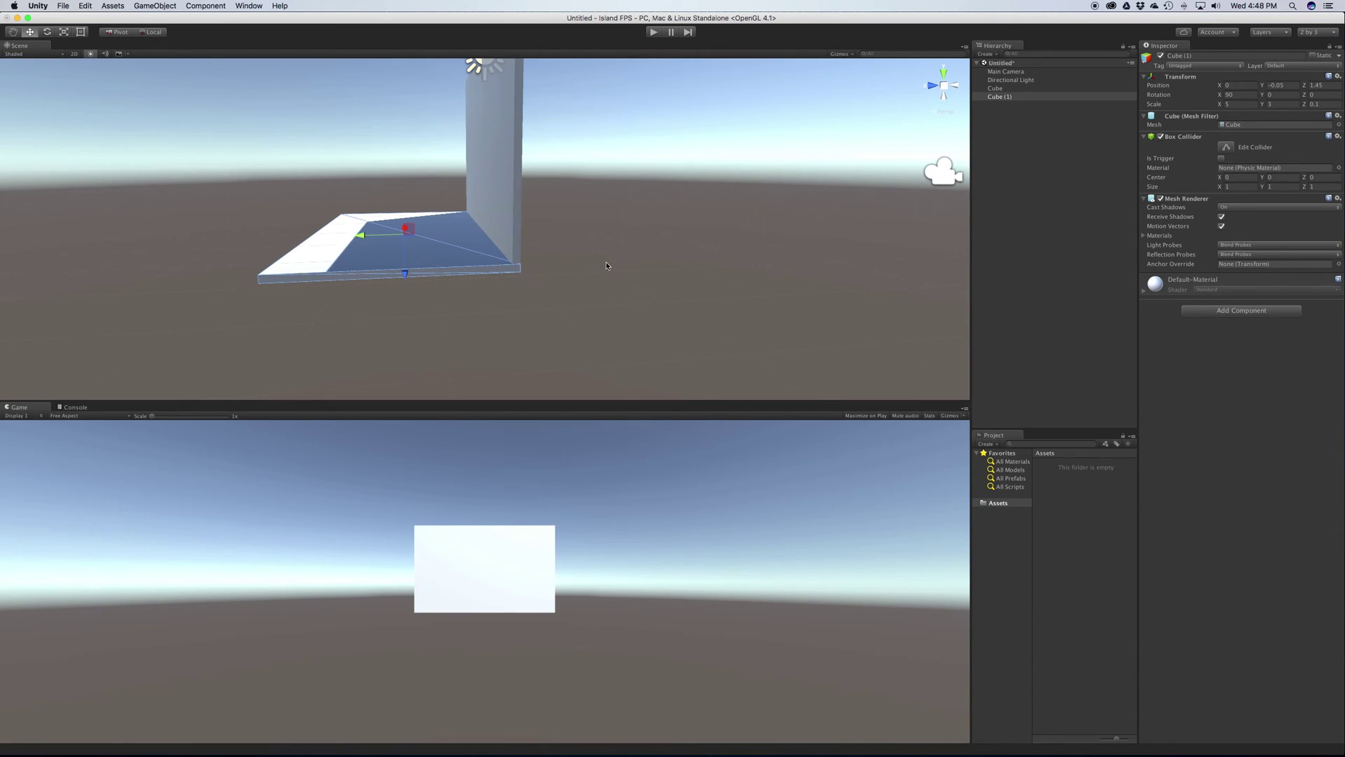
pyautogui.keyDown('alt'); pyautogui.moveTo(624, 252); pyautogui.dragTo(556, 270); pyautogui.keyUp('alt')
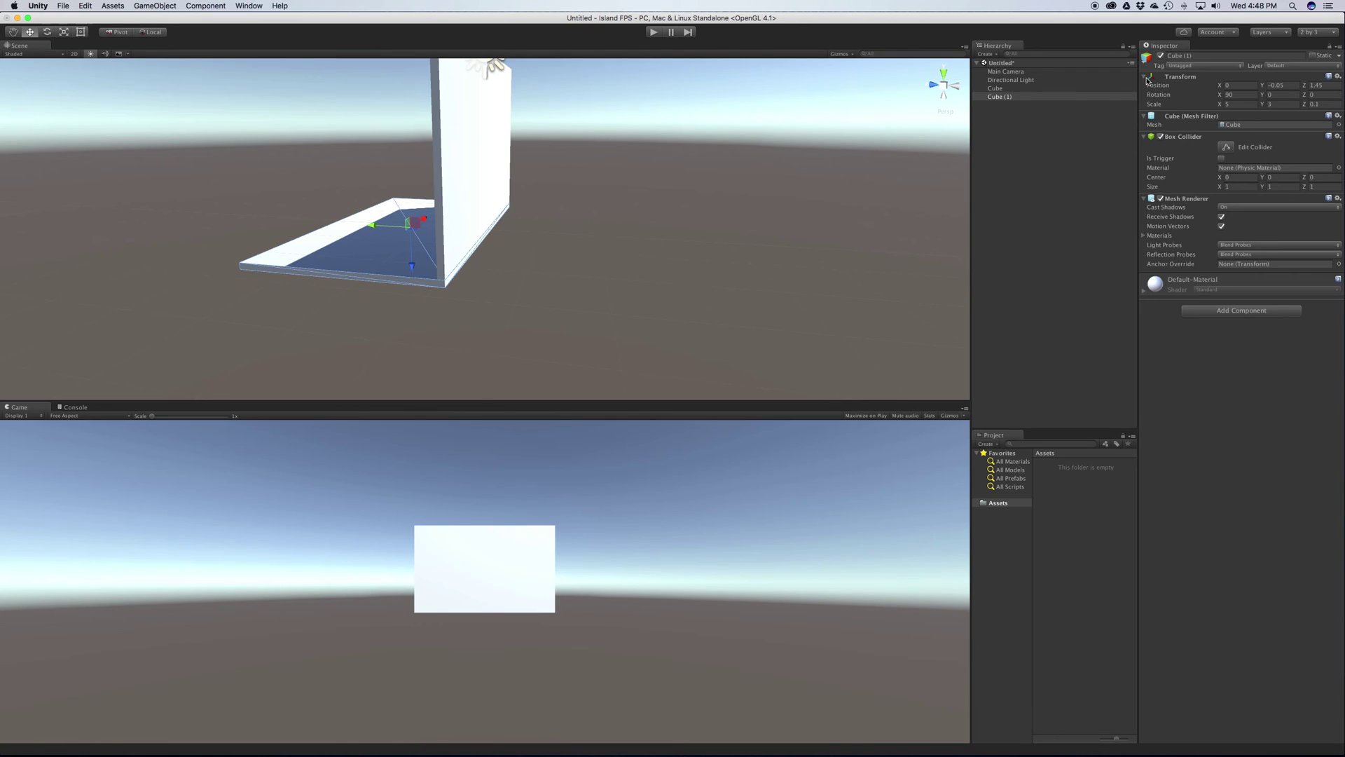
pyautogui.click(1329, 77)
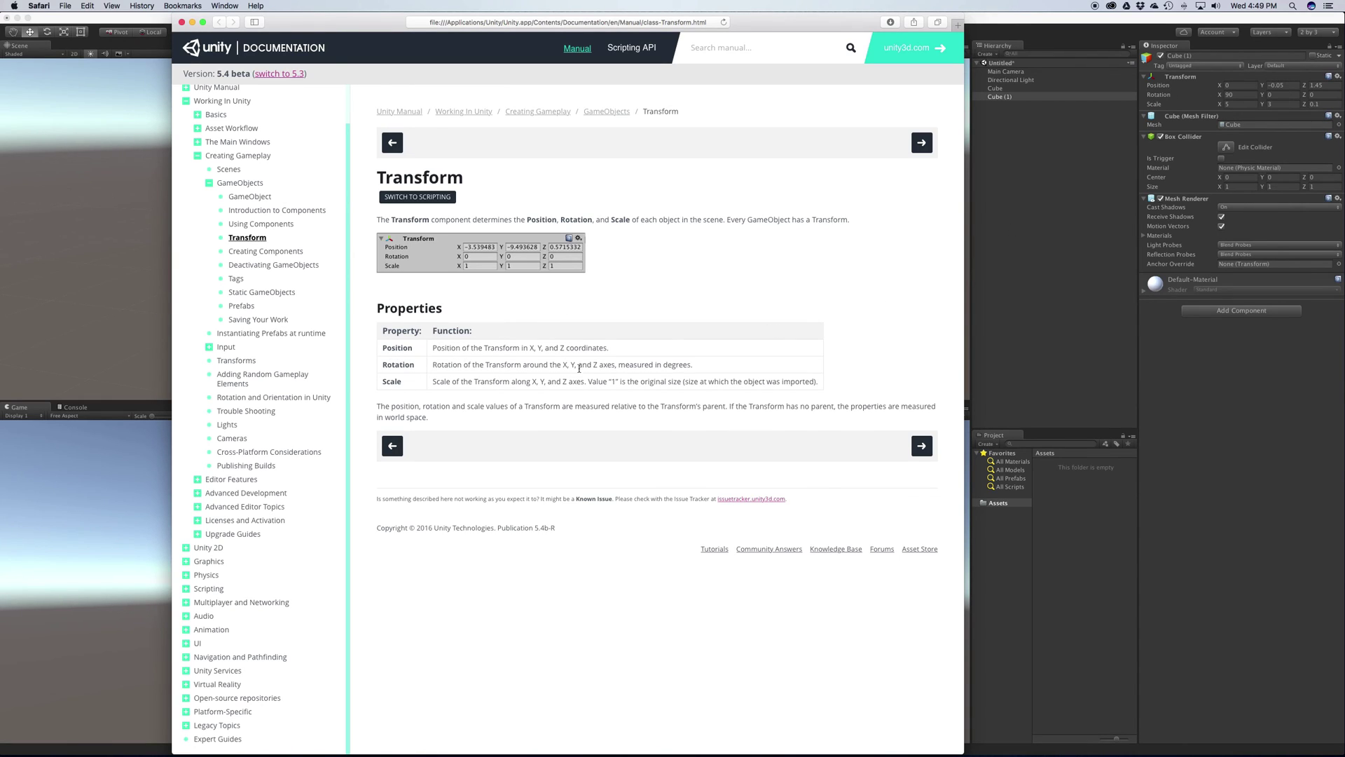
pyautogui.moveTo(645, 346); pyautogui.dragTo(545, 406)
pyautogui.moveTo(681, 406); pyautogui.dragTo(429, 418)
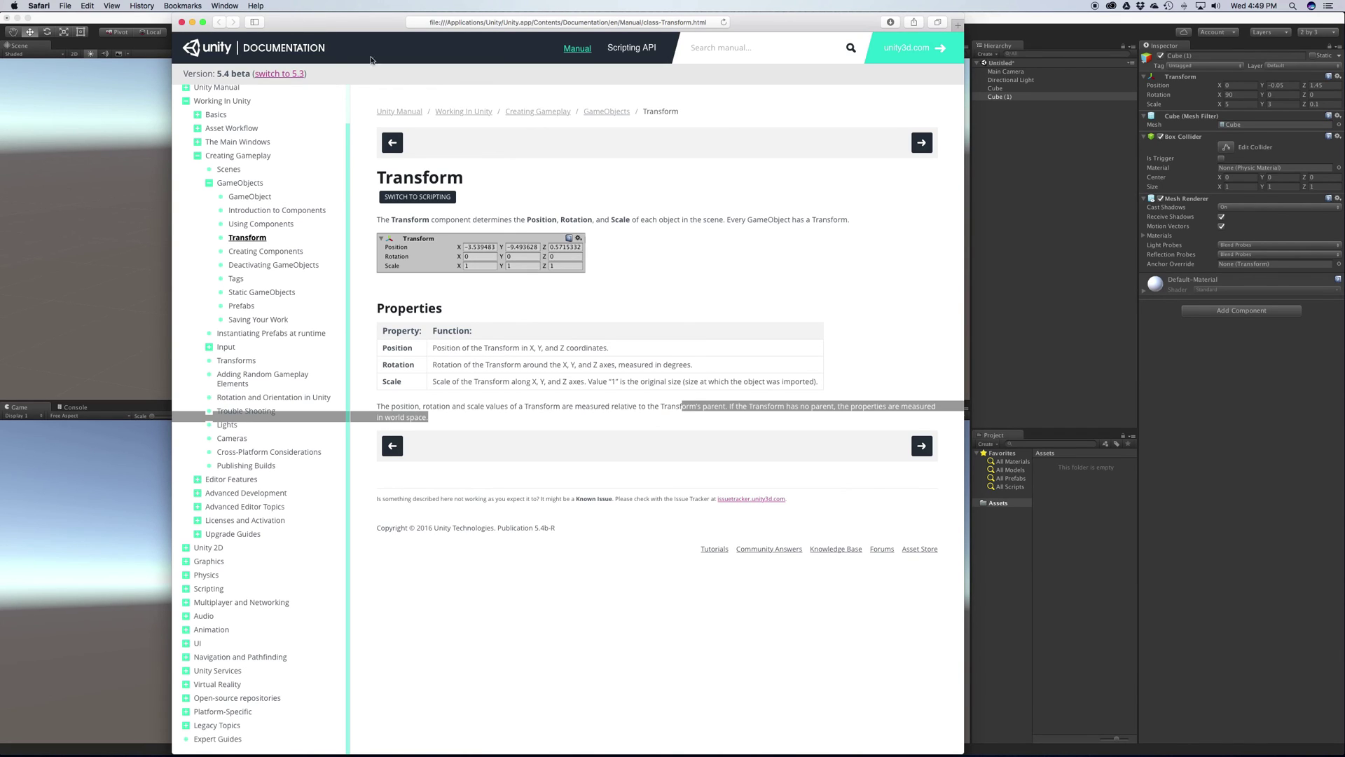
# Reset Cube (1)'s Transform to a unit cube at the origin, then select the Cube wall.
pyautogui.press('super+Tab')
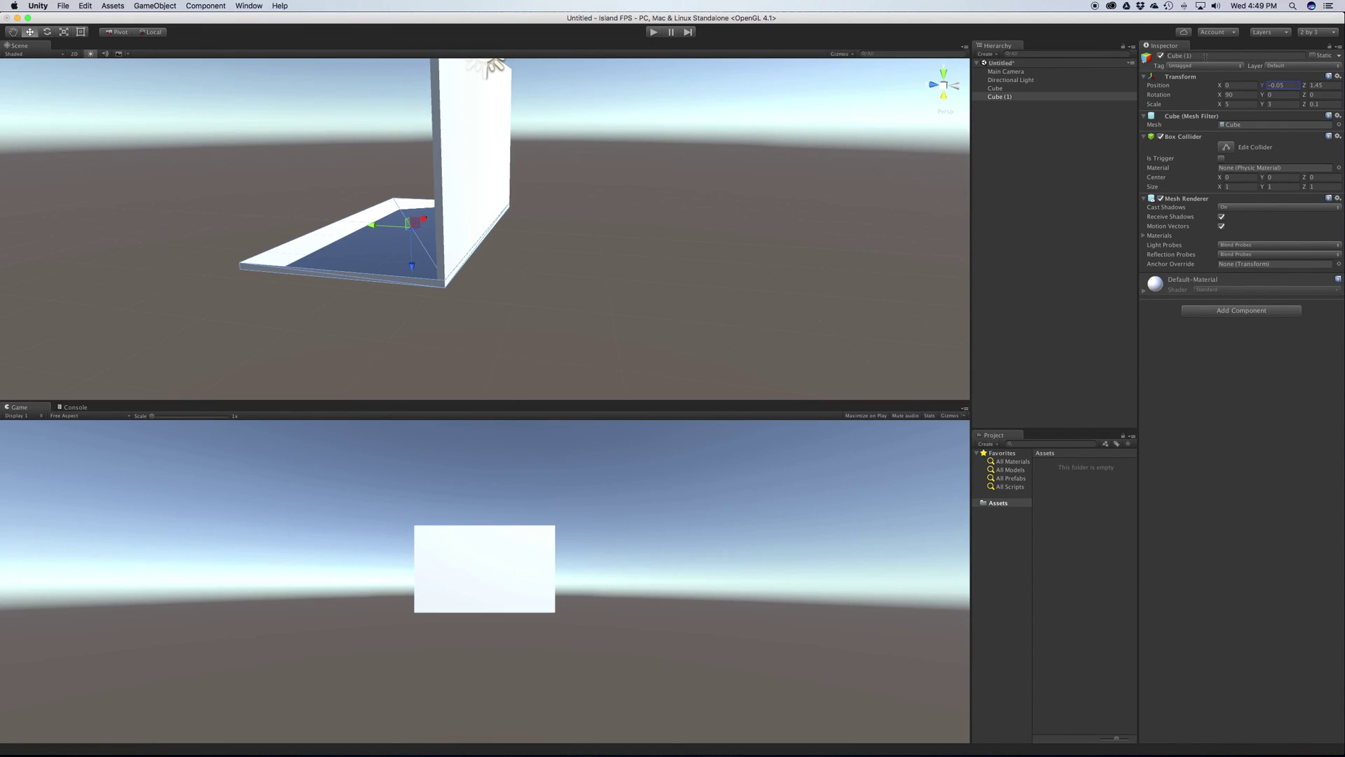
pyautogui.click(1337, 76)
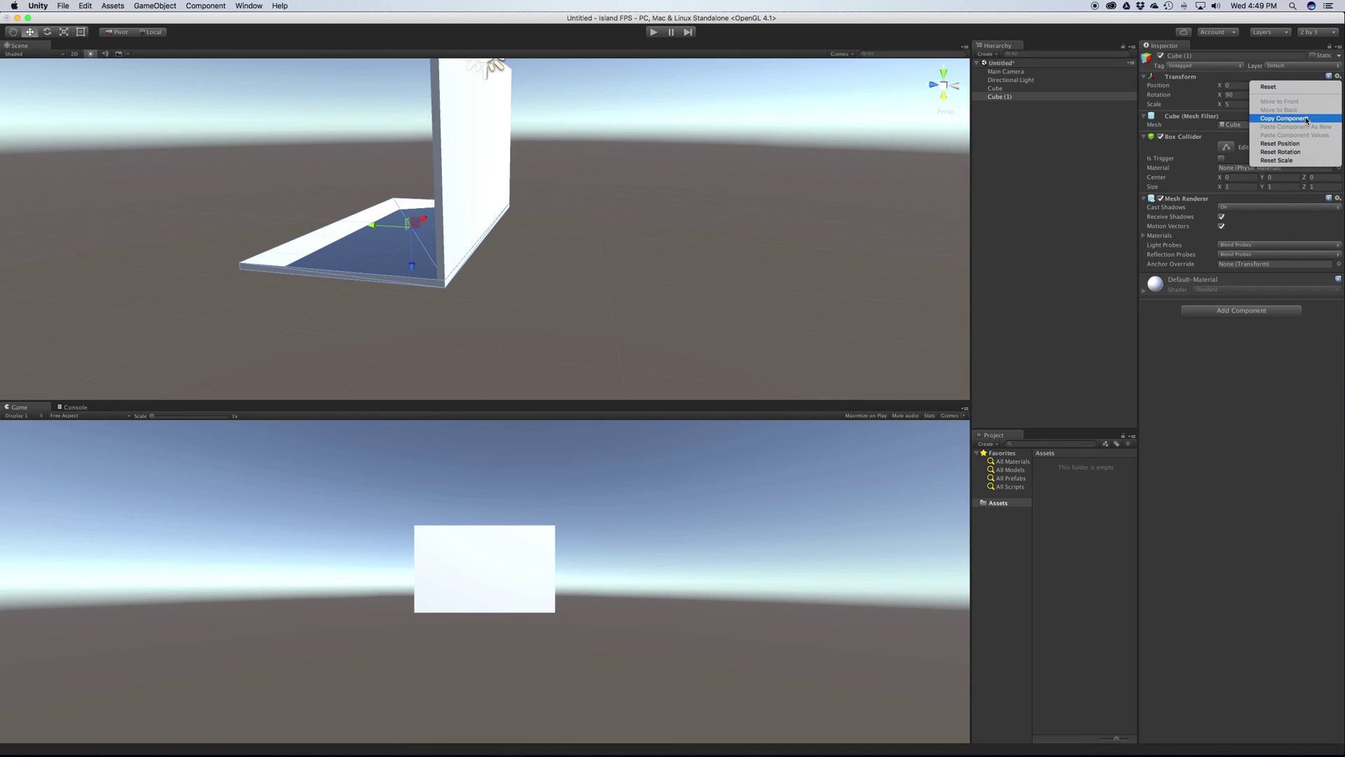
pyautogui.click(1294, 88)
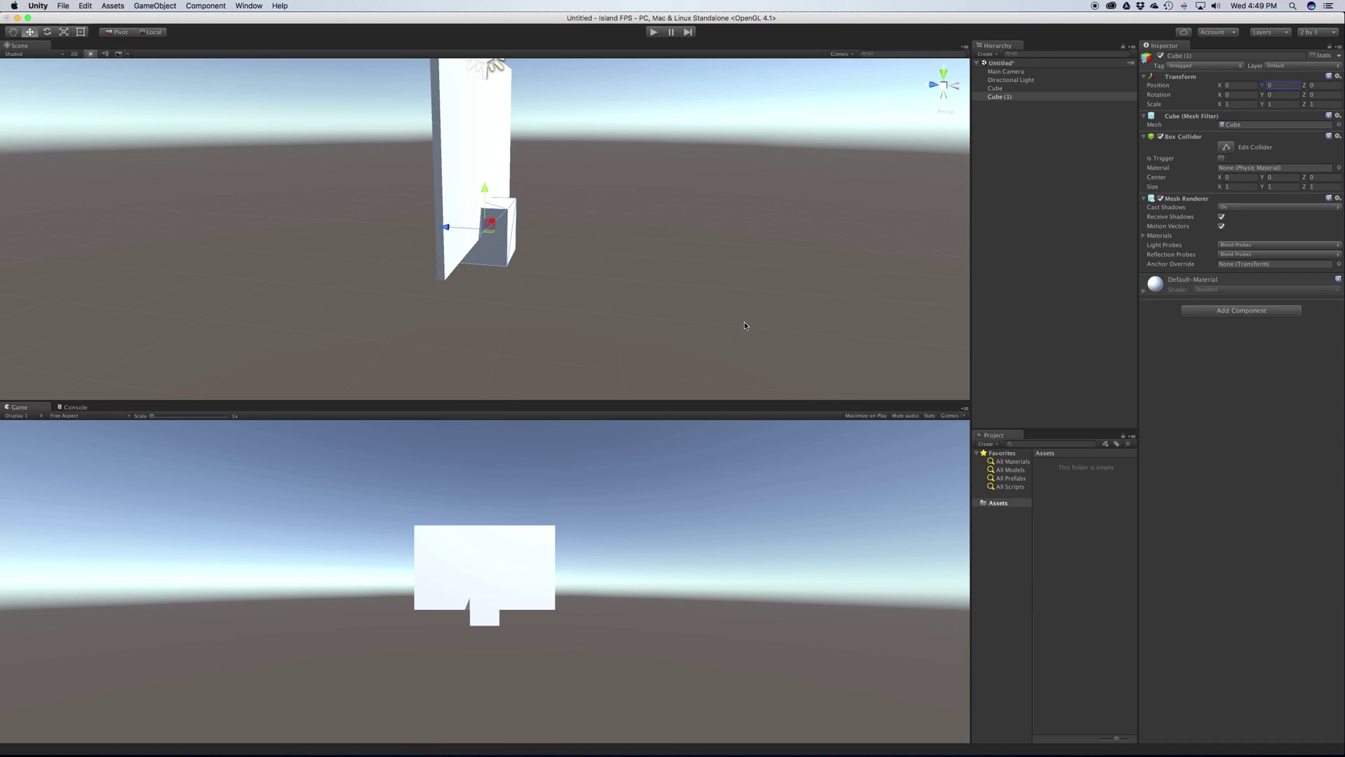
pyautogui.click(1059, 186)
pyautogui.click(1022, 88)
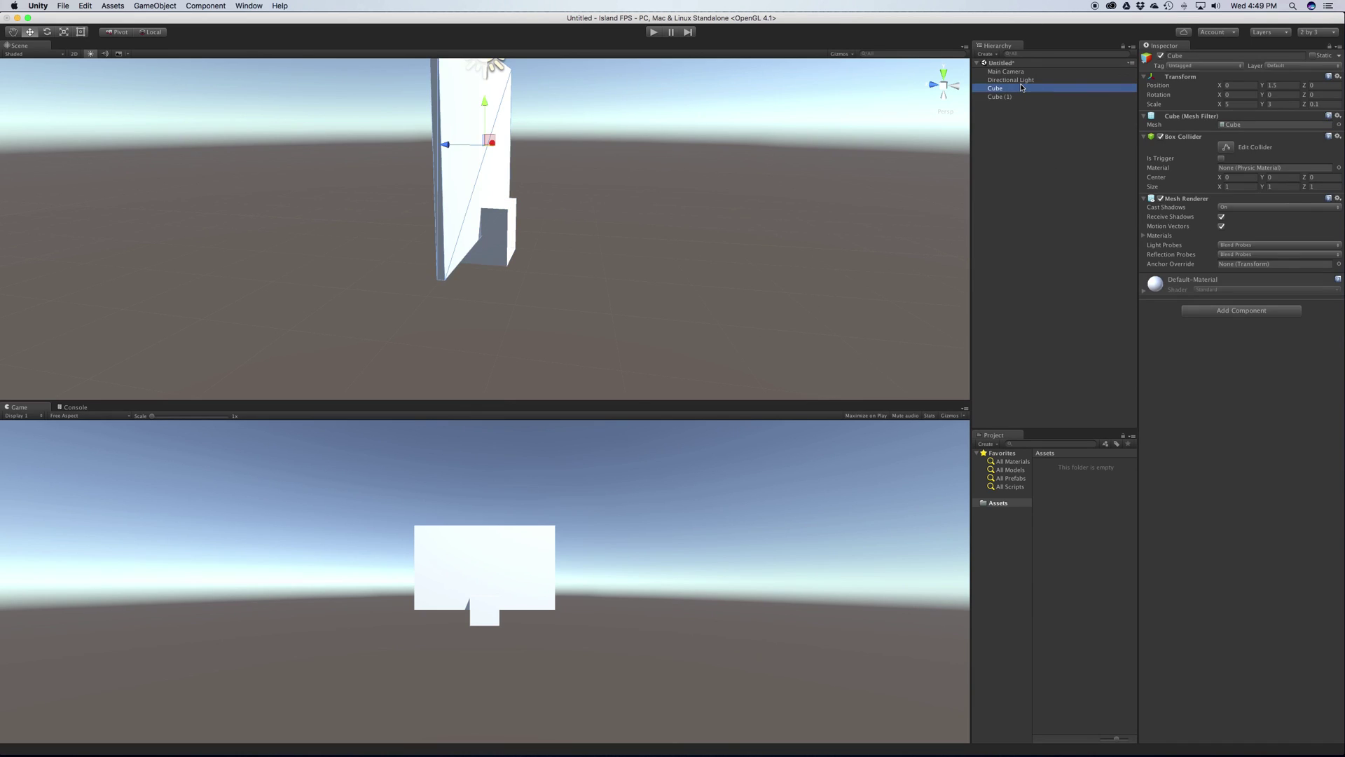